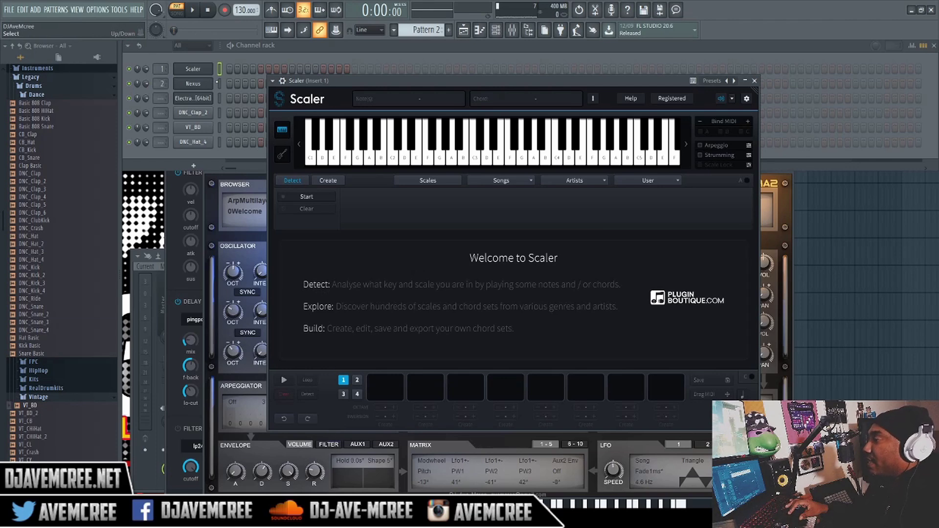
Load the Ampex preset from the Plucked category in Nexus and record a chord progression with it.
left_click(215, 87)
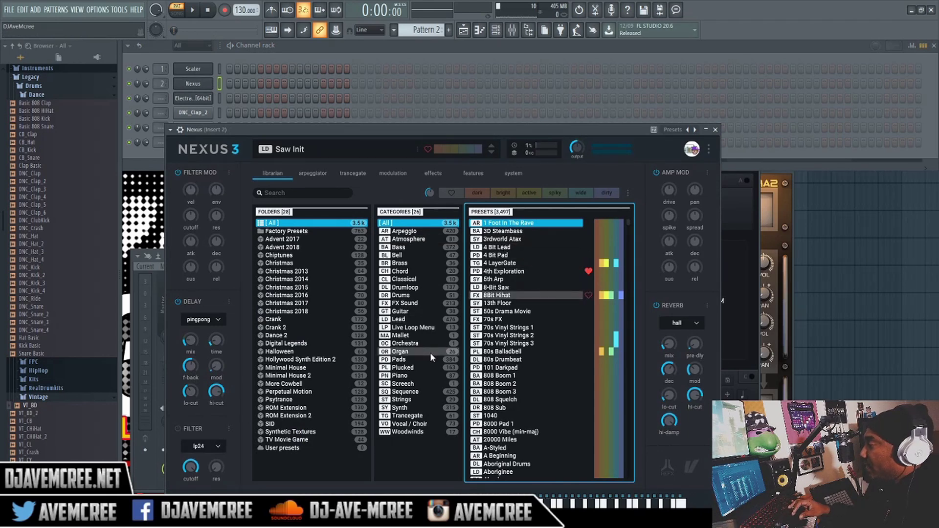
left_click(428, 368)
left_click(493, 247)
left_click_drag(485, 133, 485, 104)
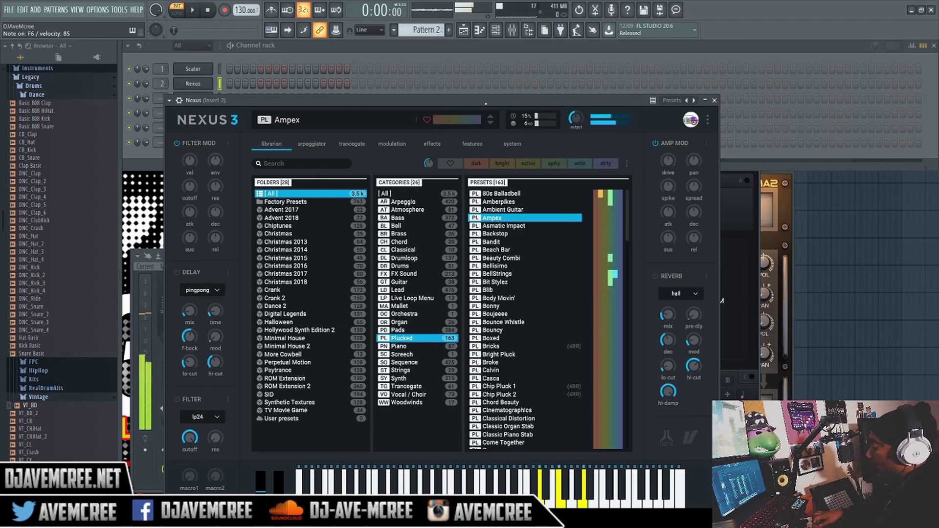
key("space")
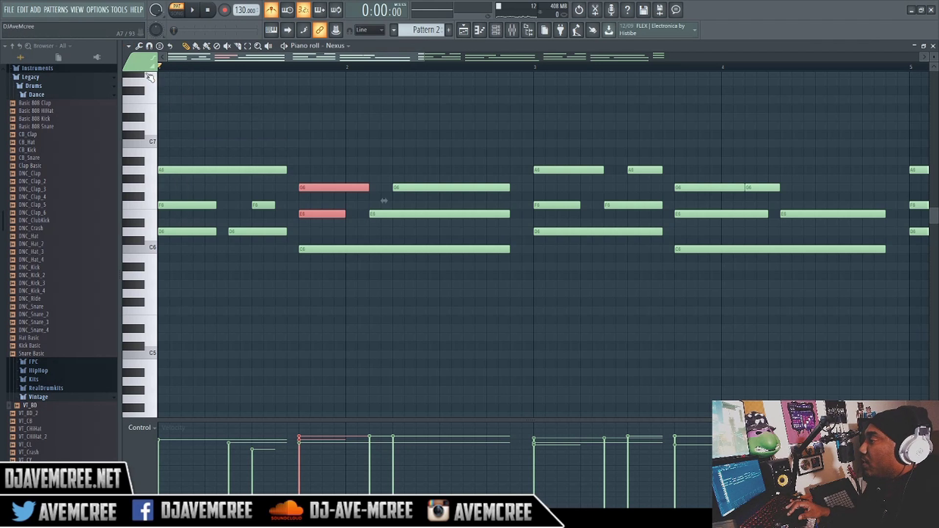
Set the root note of the piano roll's scale highlighting to D and check the Minor Natural (Aeolian) scale choice.
left_click(128, 47)
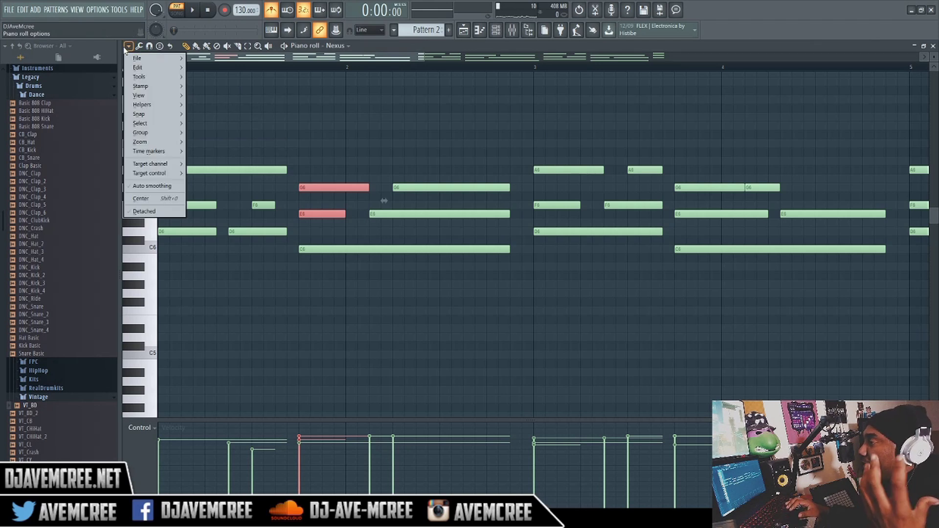
mouse_move(153, 107)
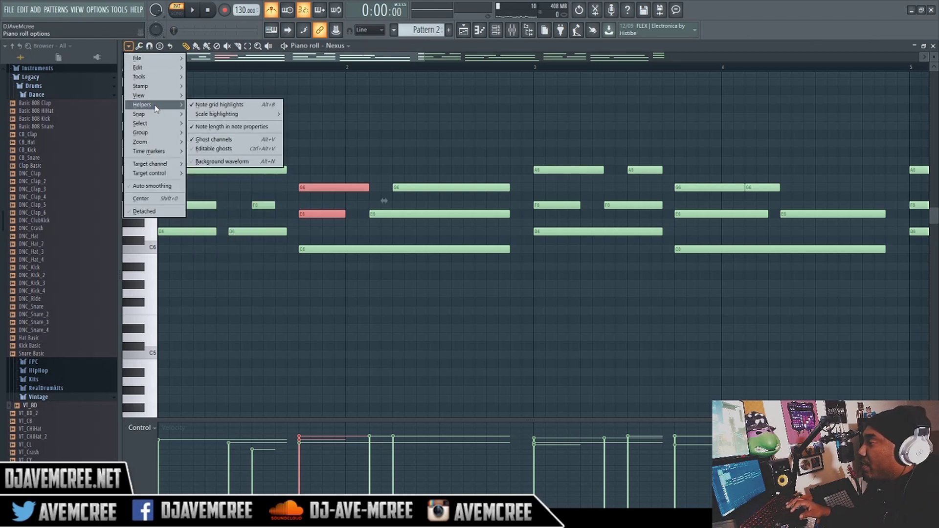
mouse_move(233, 116)
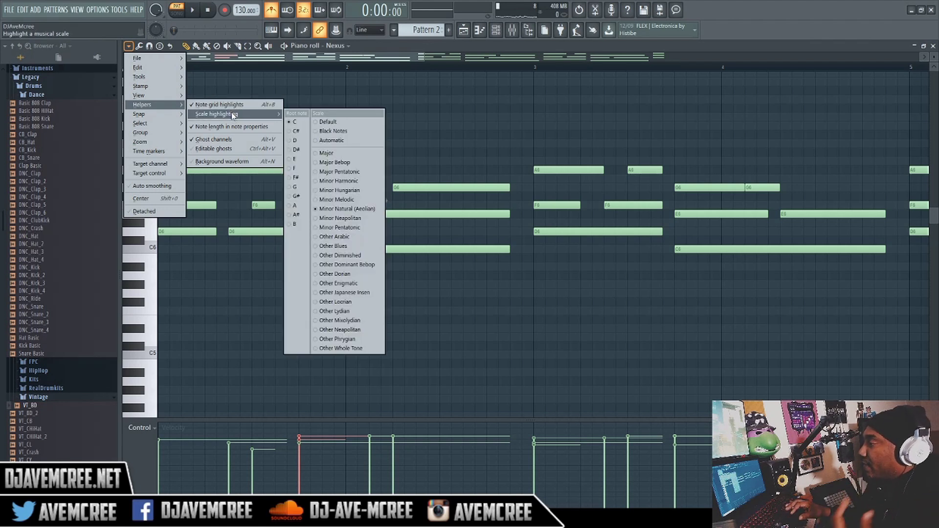
left_click(298, 141)
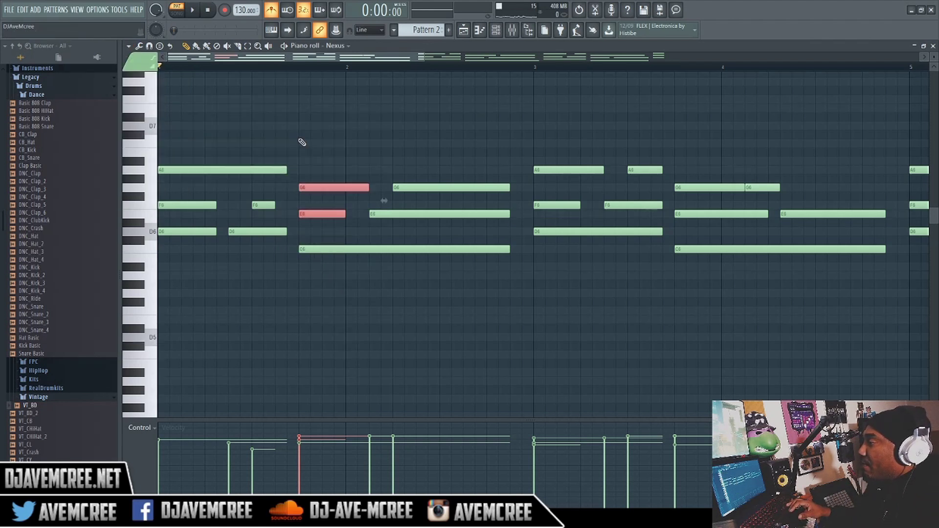
left_click(129, 46)
mouse_move(146, 105)
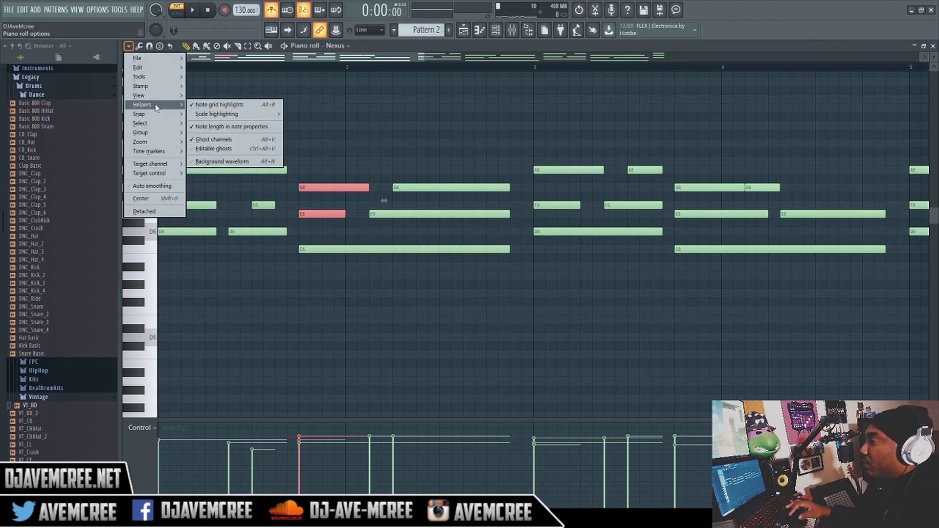
mouse_move(216, 114)
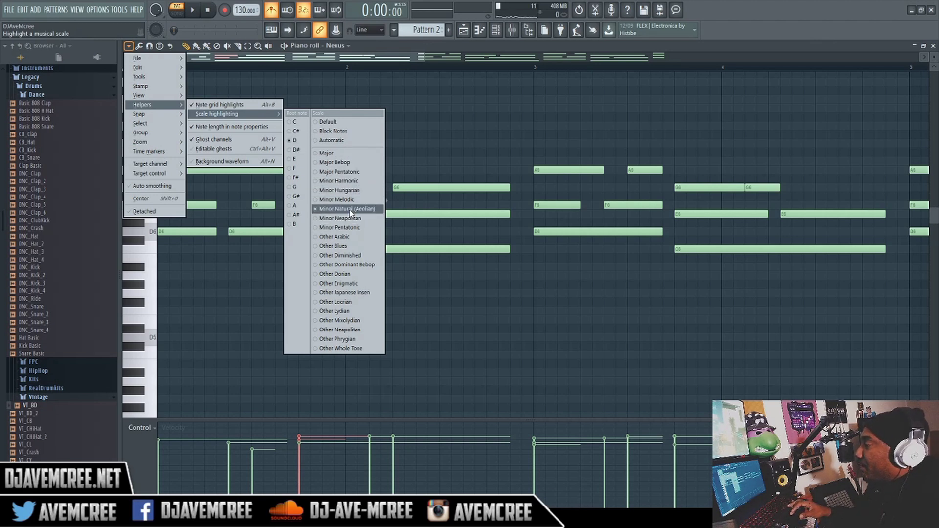
left_click(452, 43)
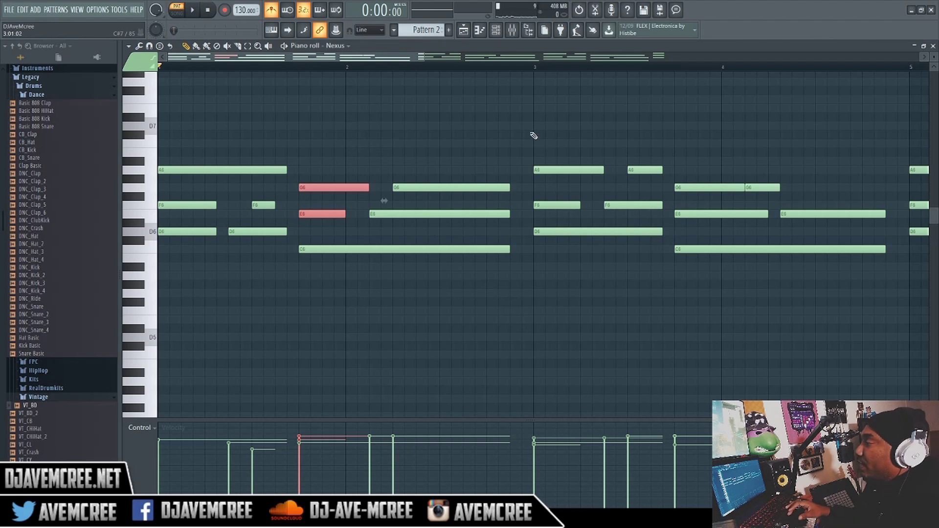
Clone the Nexus channel to get a second instance of the instrument.
left_click_drag(422, 59, 808, 75)
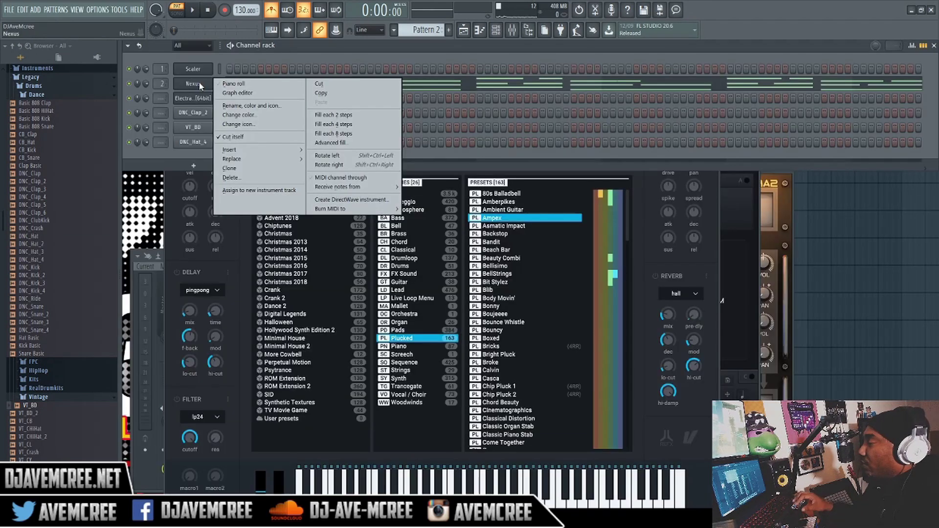
left_click(242, 172)
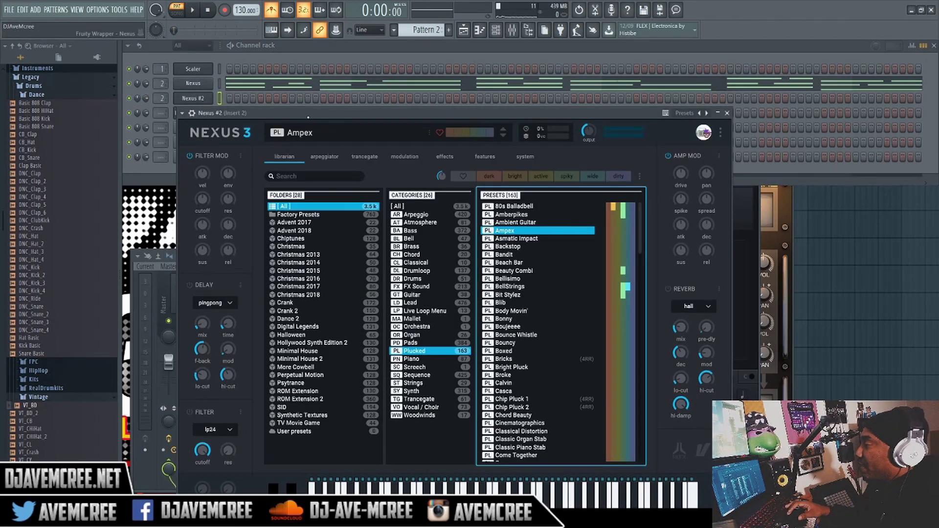
left_click_drag(308, 116, 303, 79)
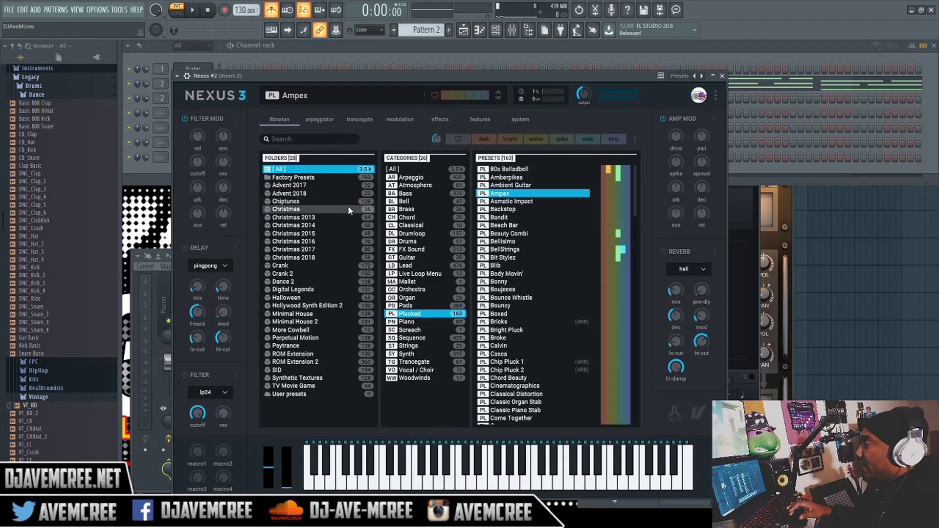
Load the Trancegate preset Bandpass Terror in the cloned Nexus and record a melody, with the project tempo set to 140.
left_click(440, 270)
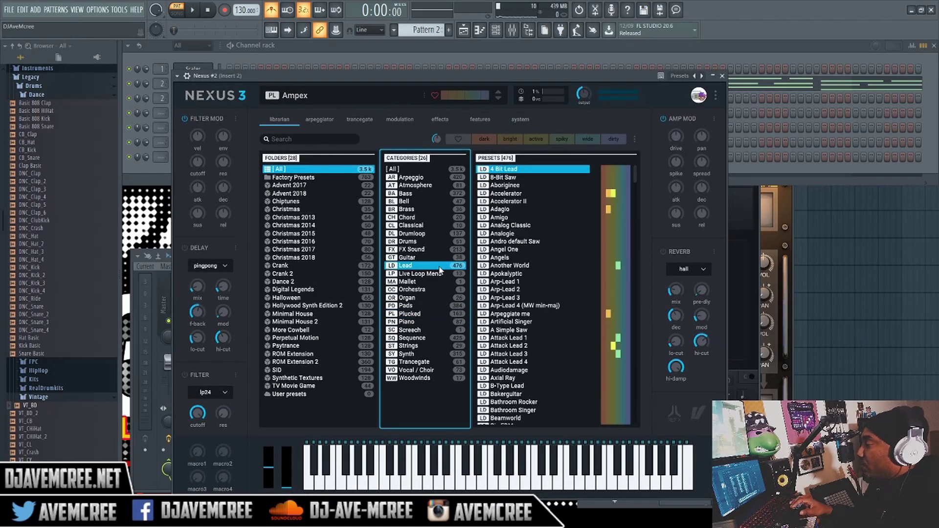
left_click(421, 364)
left_click(536, 210)
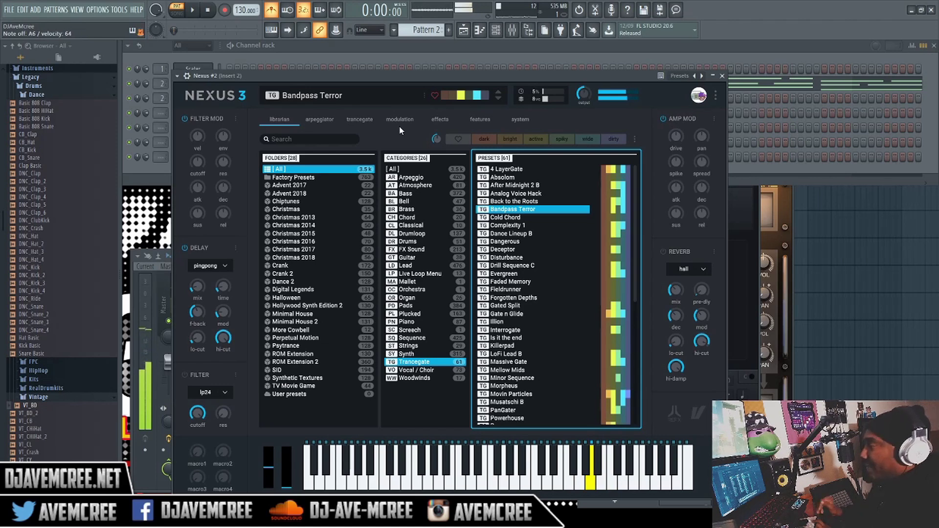
key("space")
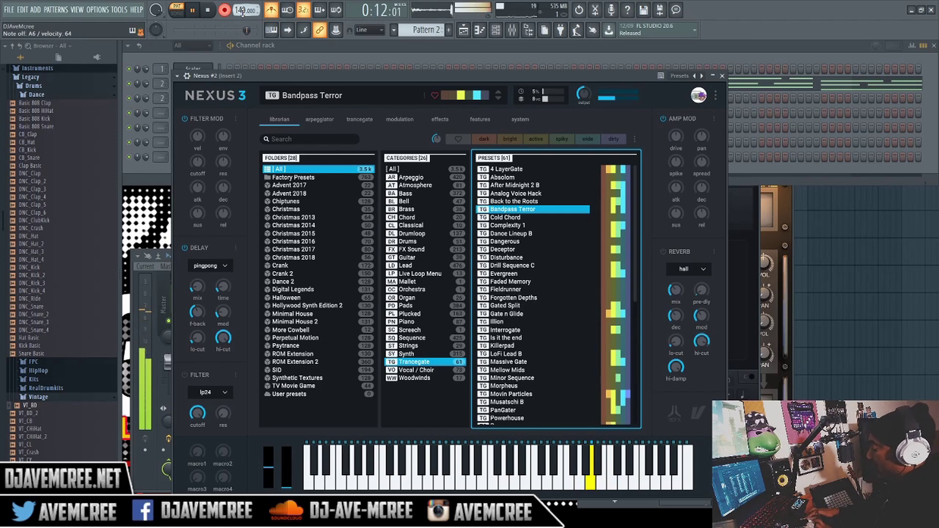
key("space")
Select the DNC_Clap_2 channel and audition the DNC_Clap_2 sample from the Dance folder under Packs, Legacy, Drums.
left_click(214, 141)
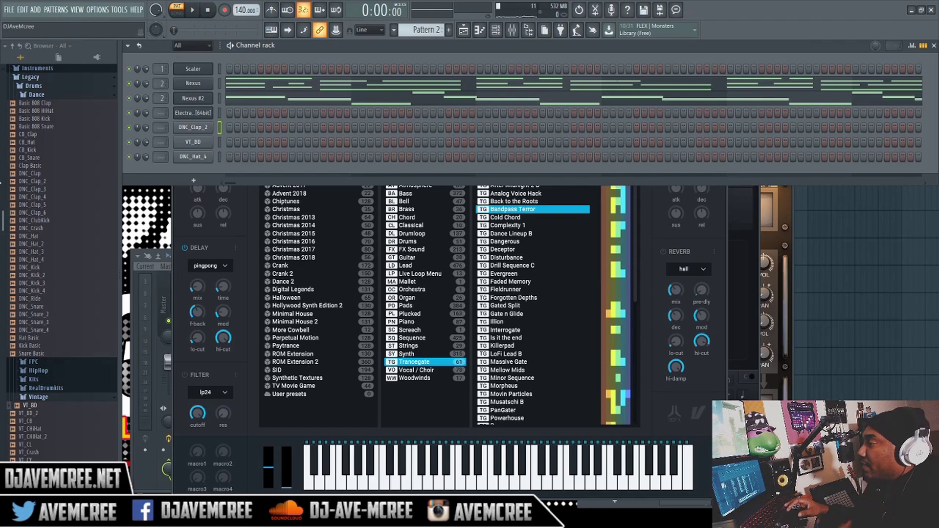
scroll(58, 245, "up", 3)
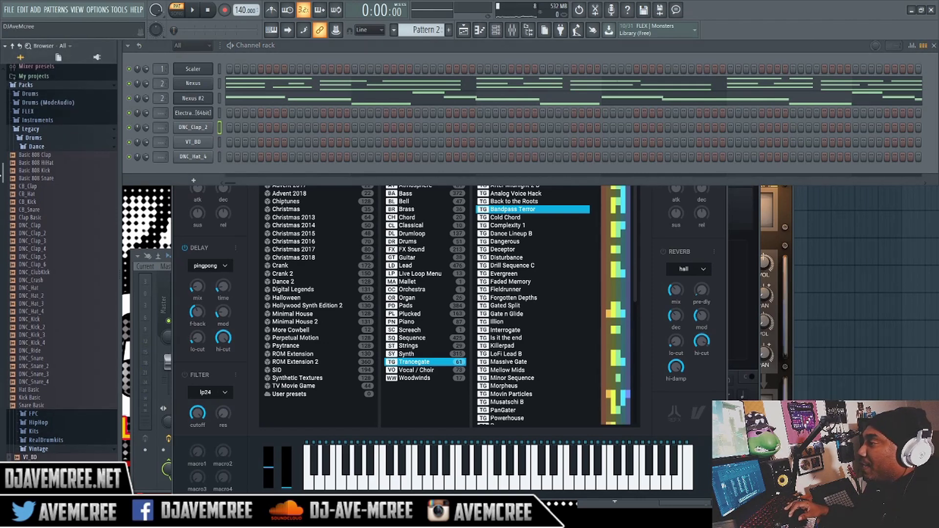
left_click(13, 47)
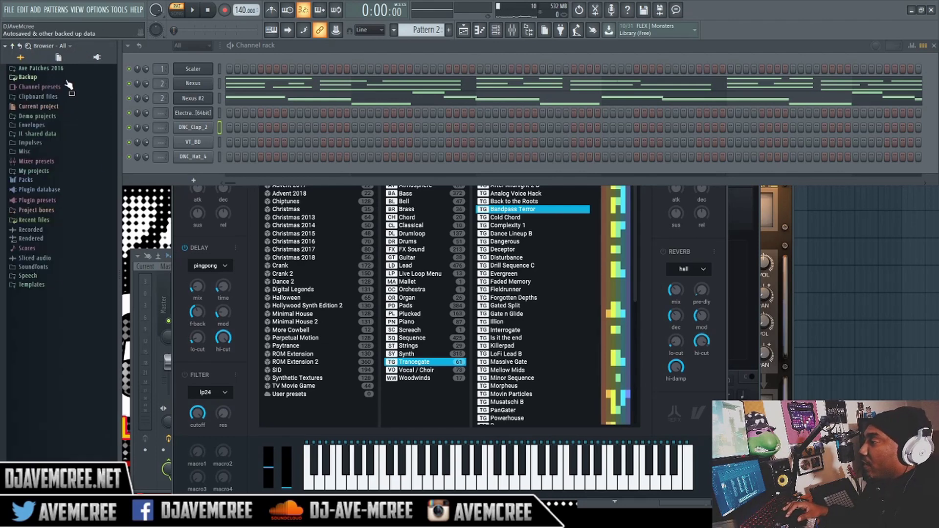
left_click(46, 181)
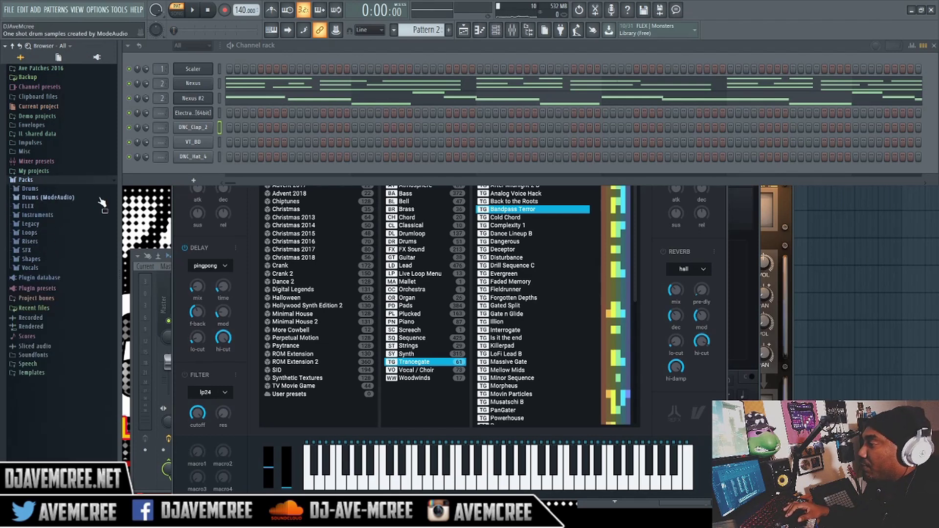
left_click(61, 227)
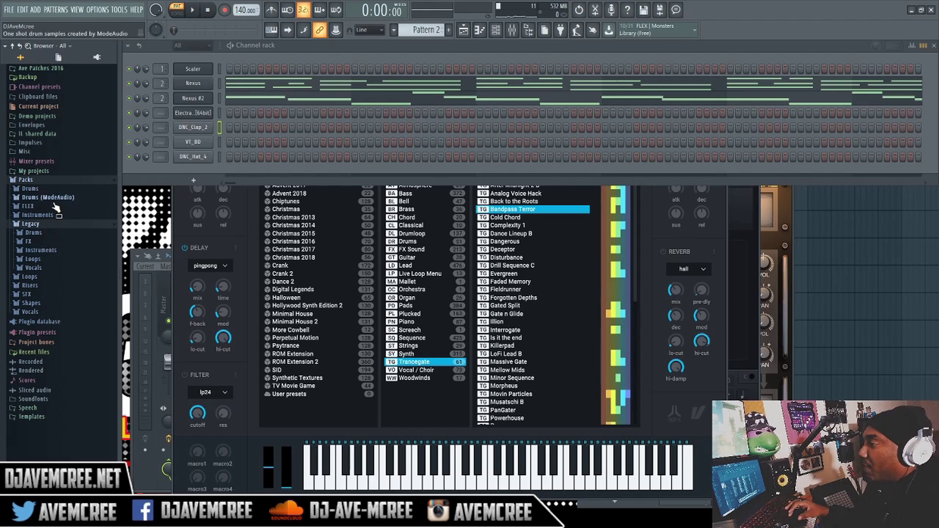
left_click(55, 233)
left_click(56, 242)
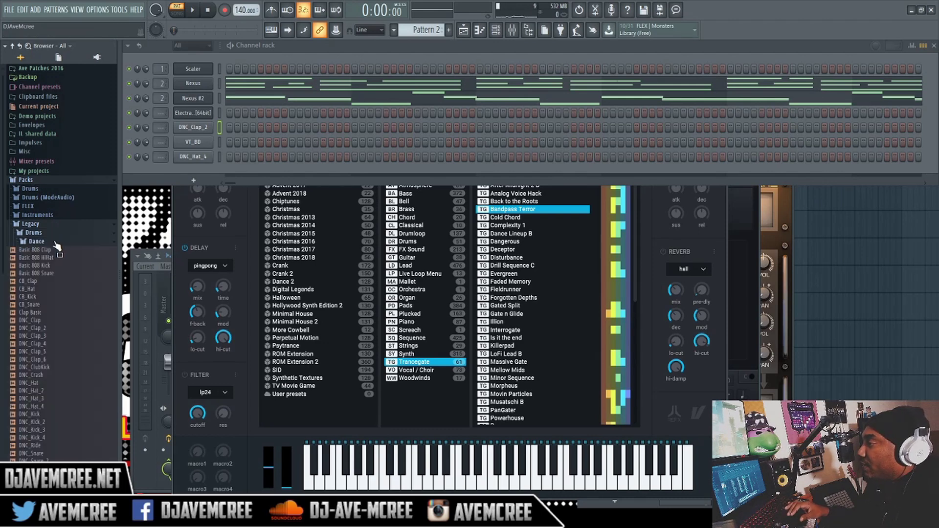
left_click(49, 331)
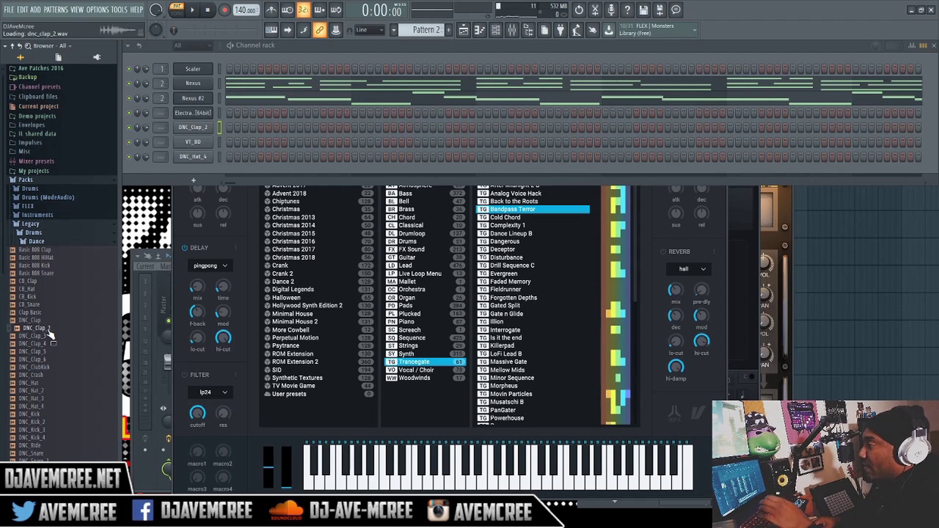
Record a clap on the third beat of each of the eight bars and raise the clap notes' velocities to maximum.
key("space")
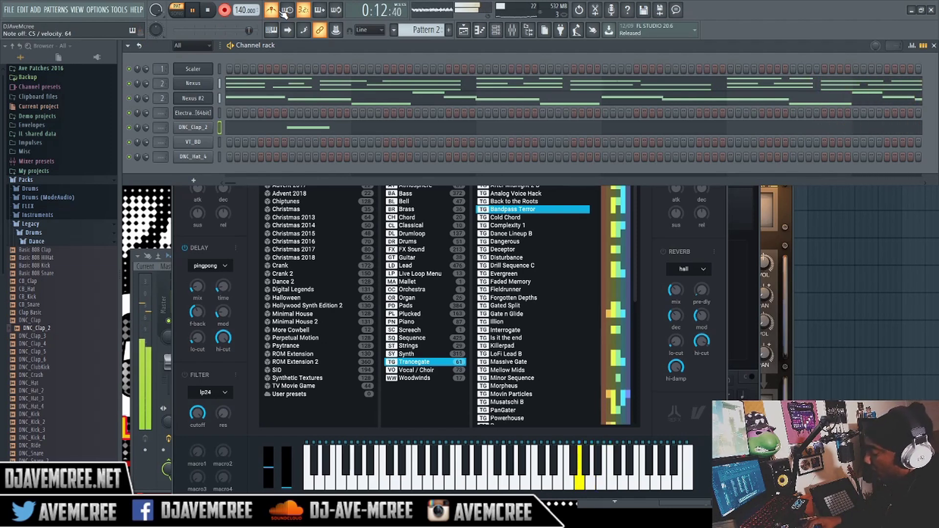
key("space")
key("F7")
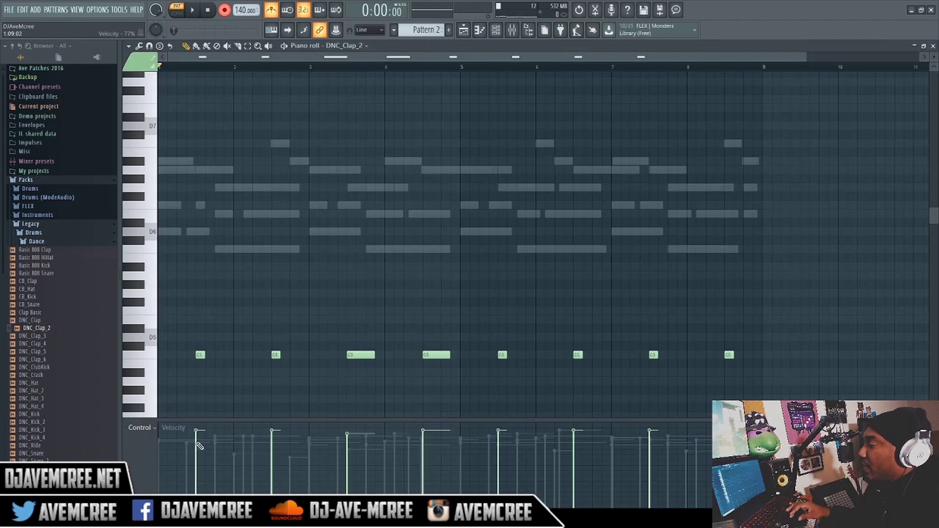
mouse_move(198, 430)
left_mouse_down()
mouse_move(204, 402)
mouse_move(660, 340)
left_mouse_up()
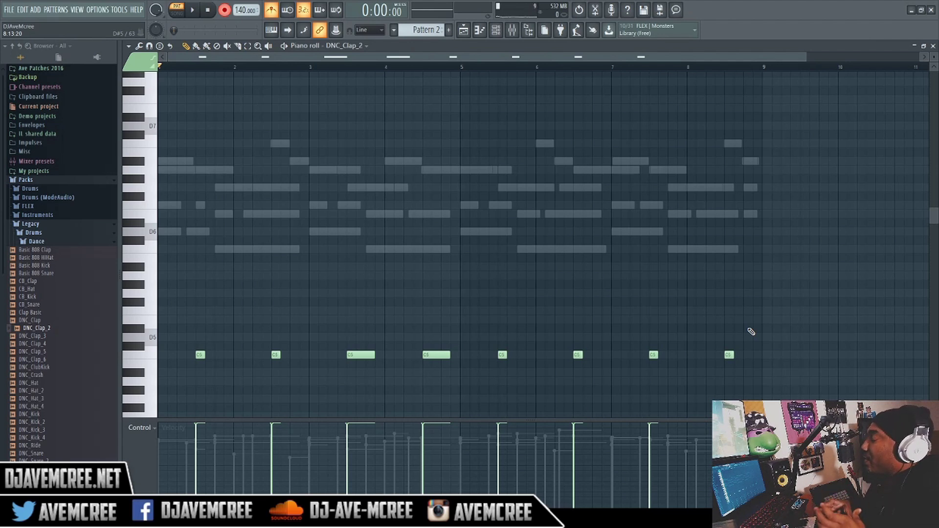
Play back the pattern to hear the claps together with the chords and melody.
key("space")
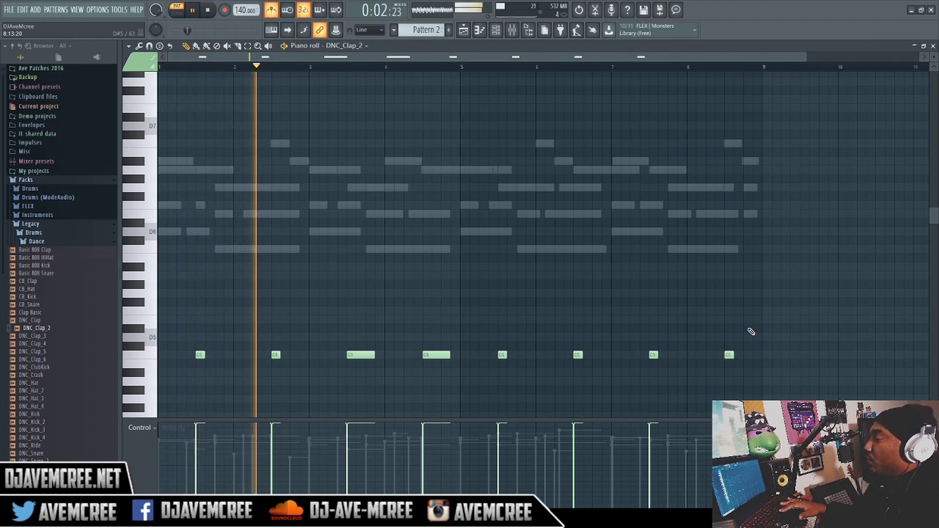
key("space")
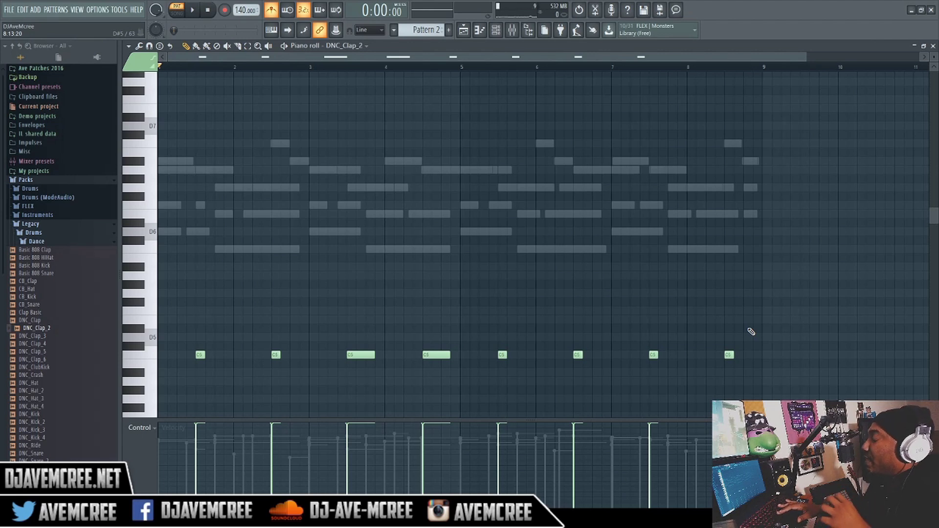
key("space")
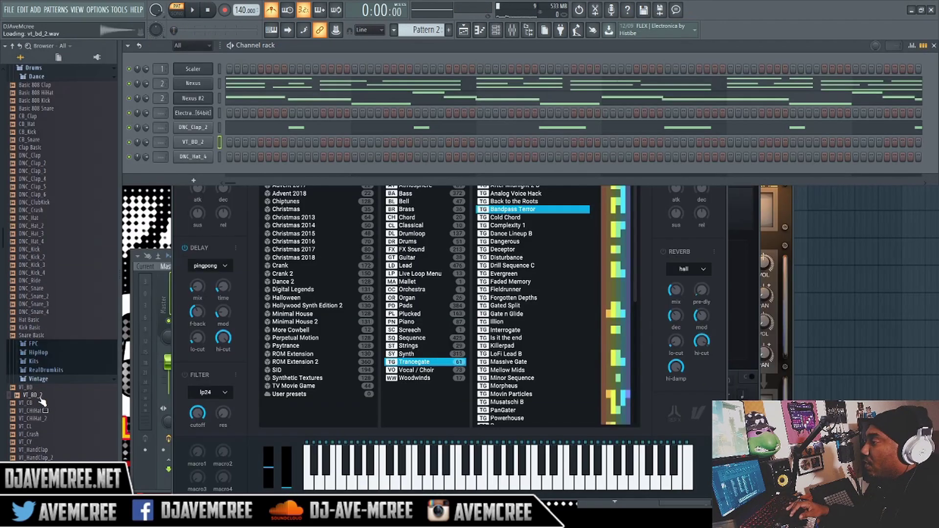
Load the VT_BD_2 sample into the kick channel, then enable Clip and raise Boost in its precomputed effects.
left_click_drag(34, 395, 191, 143)
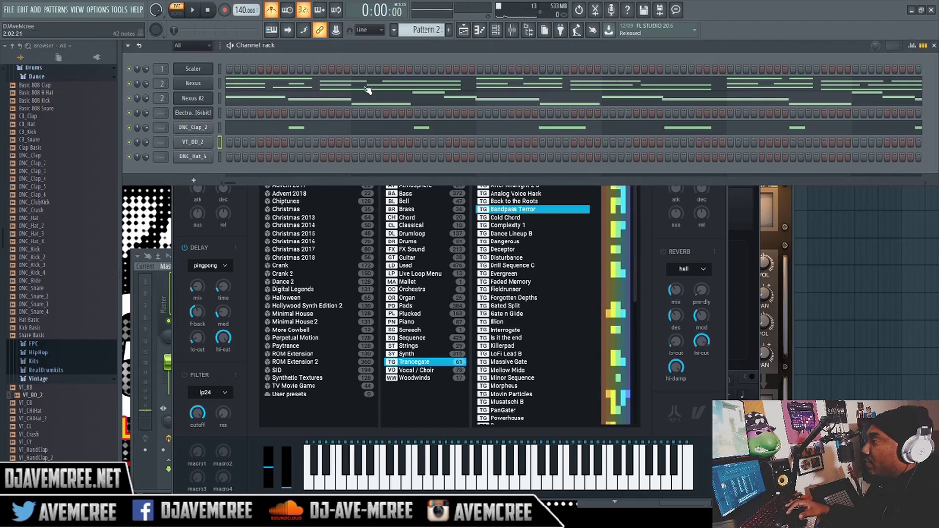
left_click(207, 143)
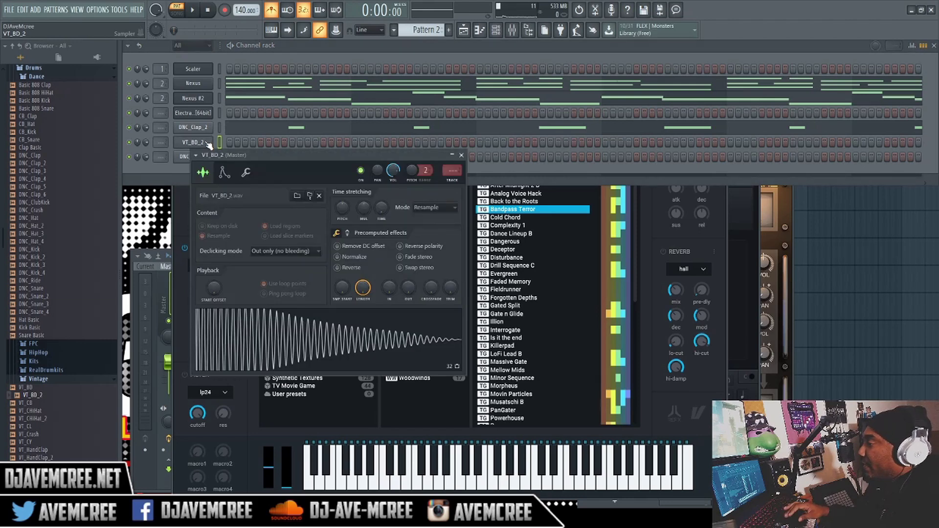
left_click(348, 234)
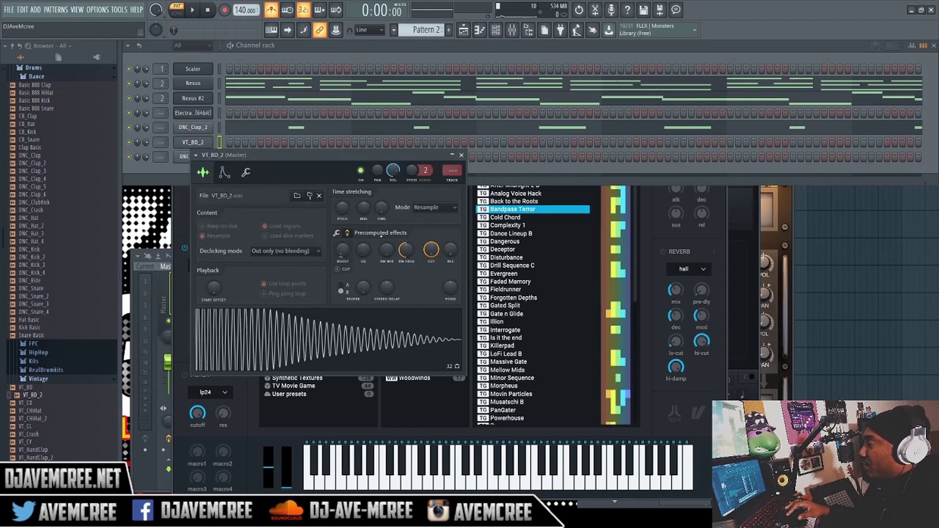
left_click(339, 269)
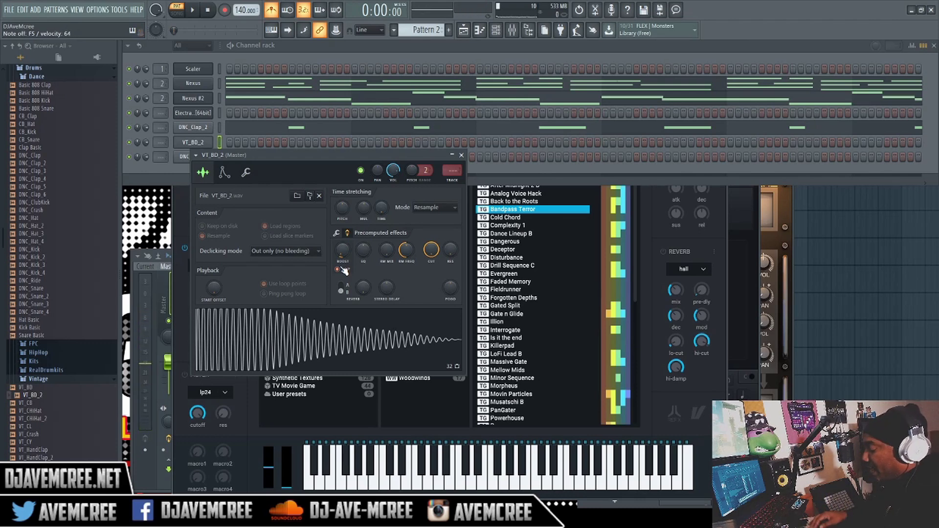
left_click_drag(342, 250, 342, 237)
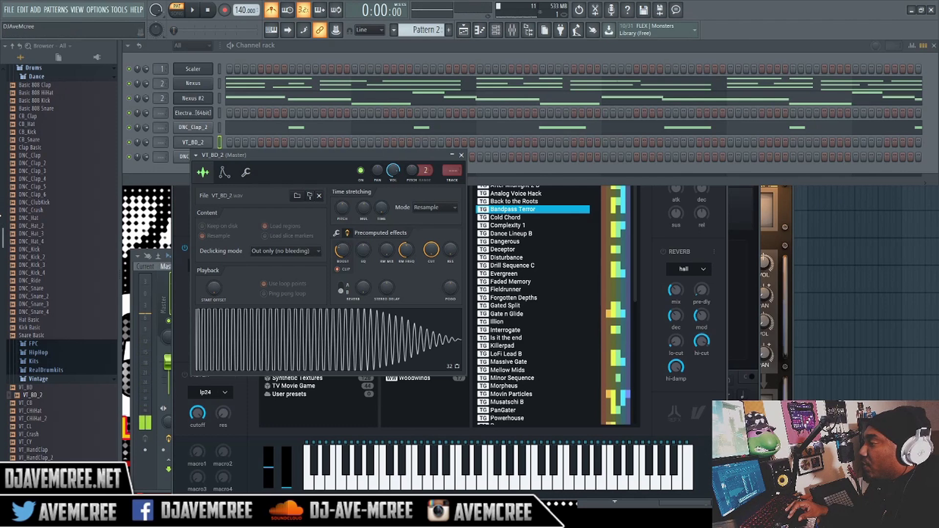
scroll(3, 238, "up", 7)
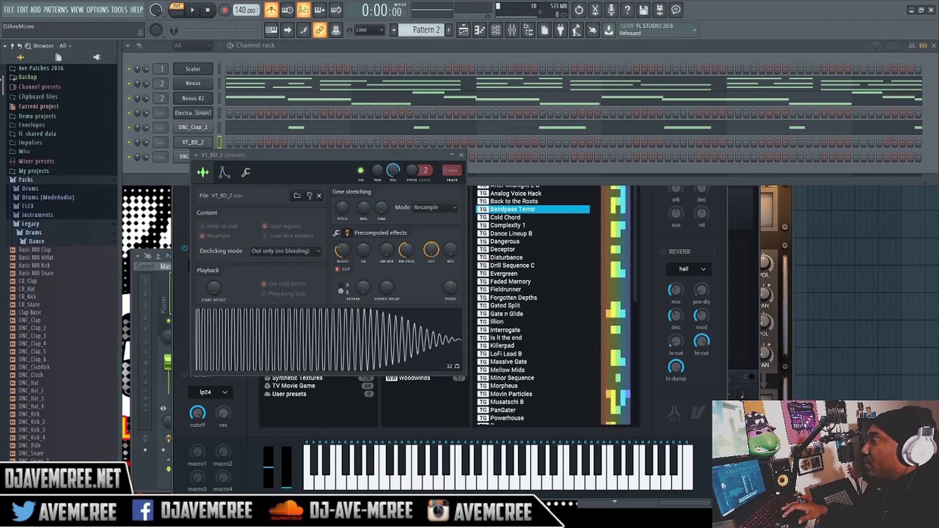
Load the KB3_808_Heavy sample from the TTS - Kill Bill Drum Kit Vol.3 808 folder into the kick channel.
left_click(30, 68)
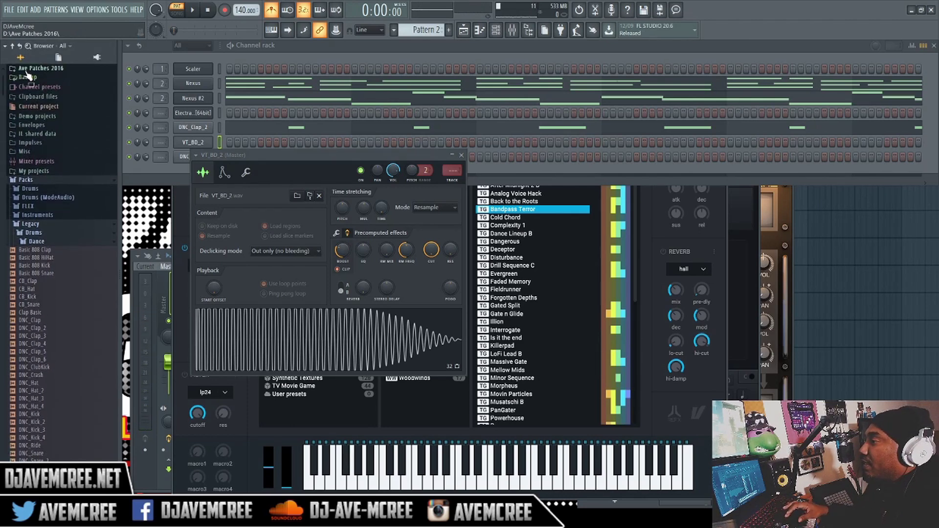
scroll(62, 263, "down", 20)
left_click(41, 281)
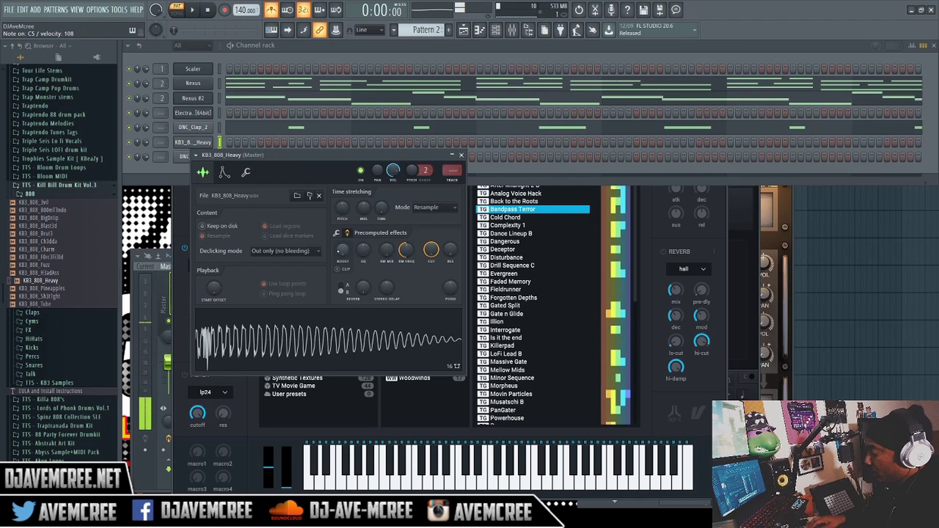
key("space")
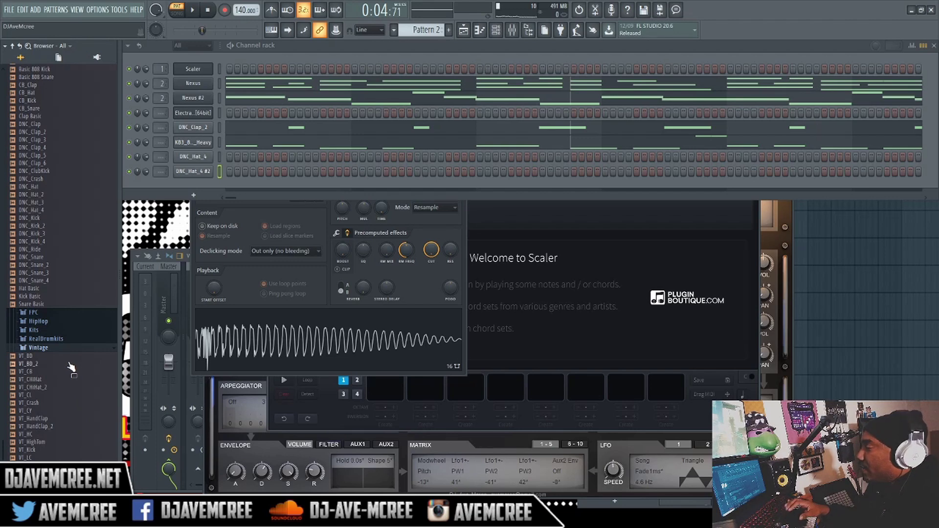
Audition the samples in the Vintage drum folder and load VT_RimShot_2 into the cloned DNC_Hat_4 channel.
key("Down")
key("Down")
key("Down")
key("Down")
key("Down")
key("Down")
key("Down")
key("Down")
key("Down")
key("Down")
key("Down")
key("Down")
key("Down")
key("Down")
key("Down")
key("Down")
key("Down")
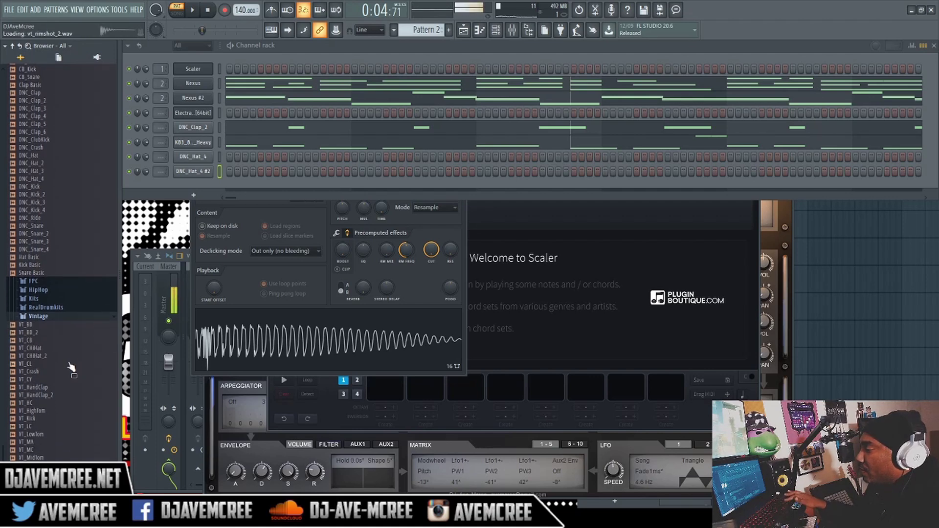
key("Return")
Audition the samples in the RealDrumkits folder, through the hats and kicks to the snares.
left_click(46, 307)
key("Down")
key("Down")
key("Down")
key("Down")
key("Down")
key("Down")
key("Down")
key("Down")
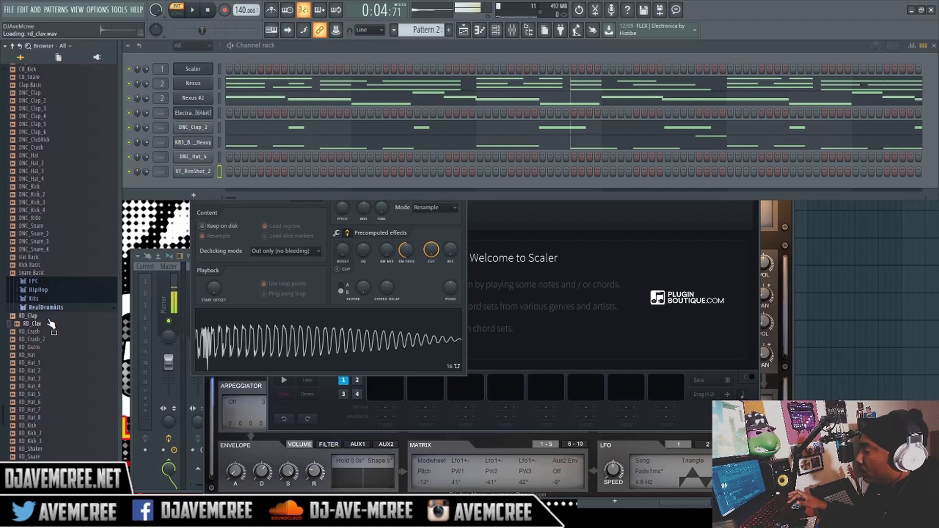
key("Down")
key("Down")
key("Down")
key("Down")
key("Down")
key("Down")
key("Down")
key("Down")
key("Down")
key("Down")
key("Down")
key("Down")
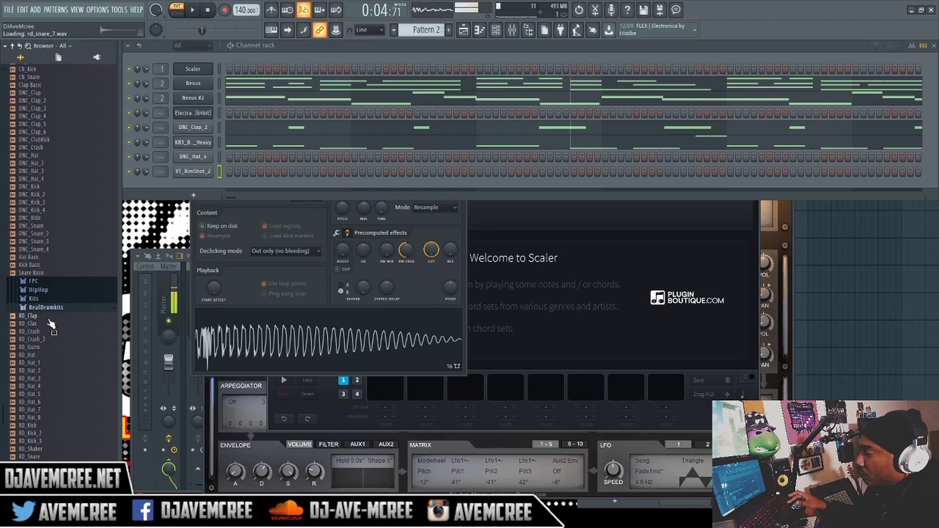
key("Down")
key("Down")
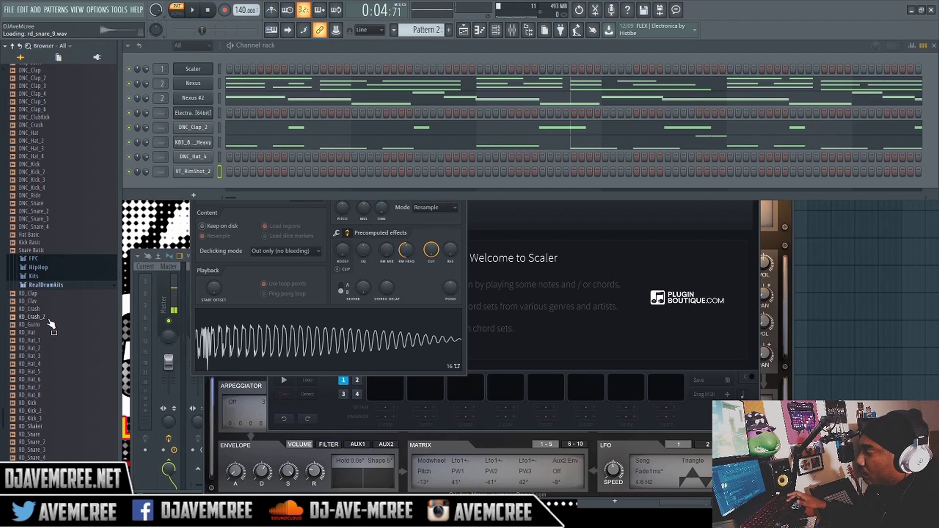
scroll(51, 324, "down", 1)
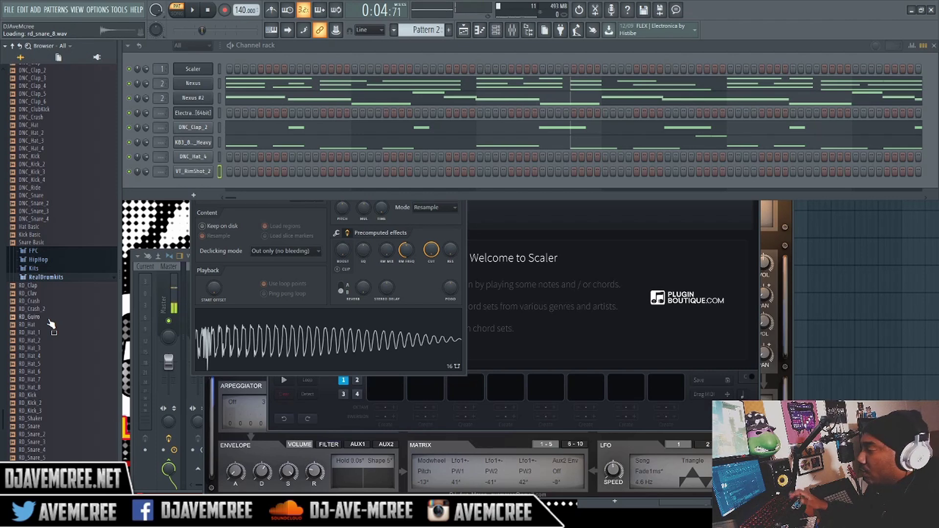
Clone the VT_RimShot_2 channel and load the RD_Snare_8 sample into the copy.
right_click(193, 175)
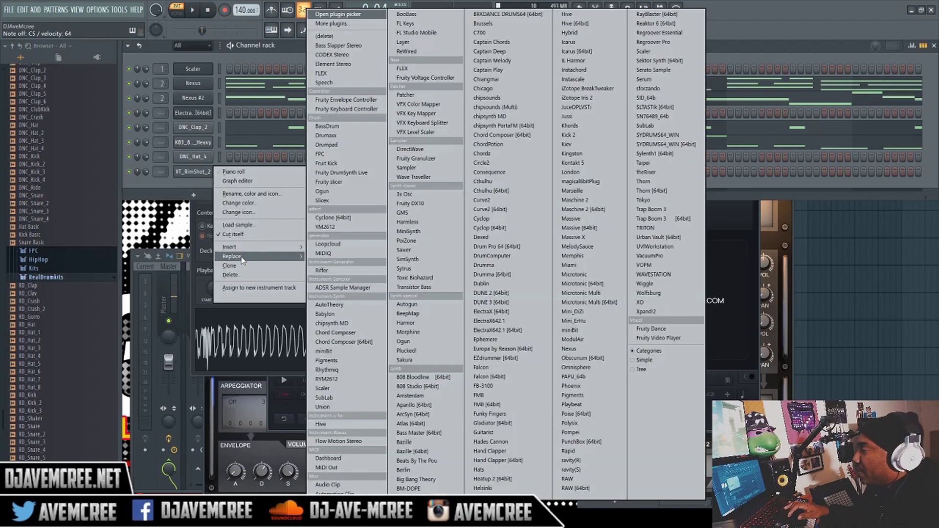
left_click(230, 266)
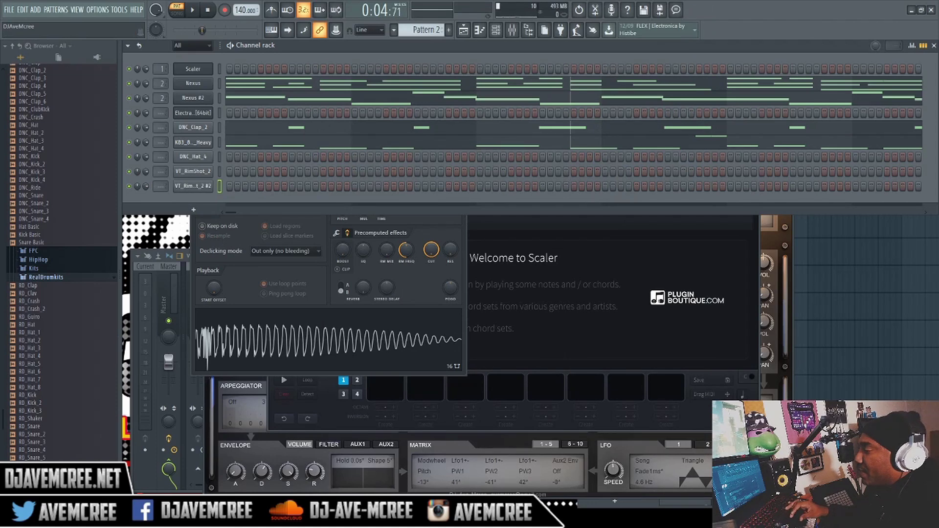
left_click_drag(34, 482, 194, 192)
left_click(194, 191)
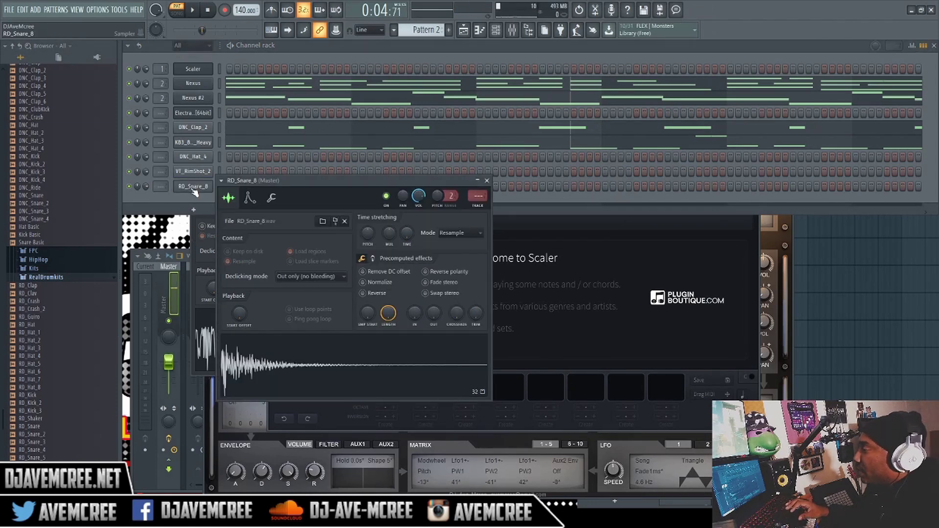
Shorten RD_Snare_8 with its volume envelope, using minimal attack, decay, sustain and release and a very short hold.
left_click(252, 198)
left_click(255, 219)
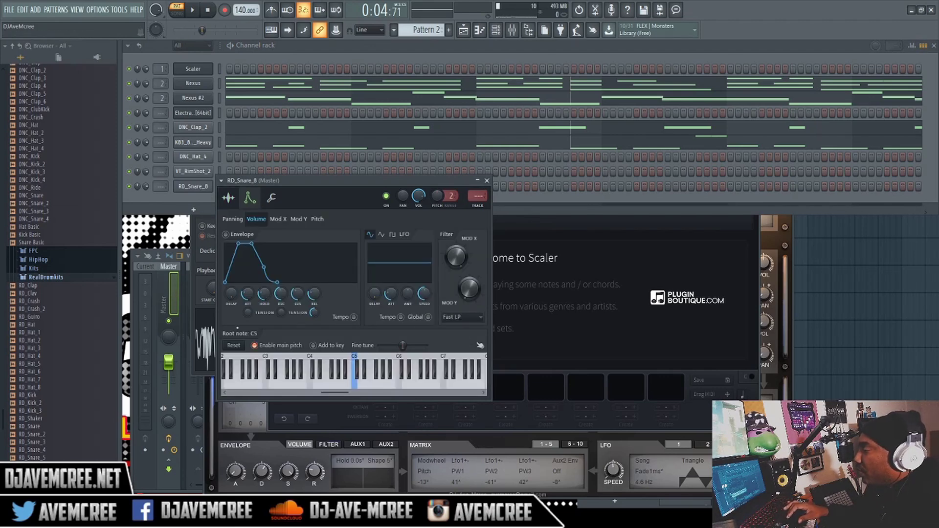
left_click_drag(247, 293, 247, 313)
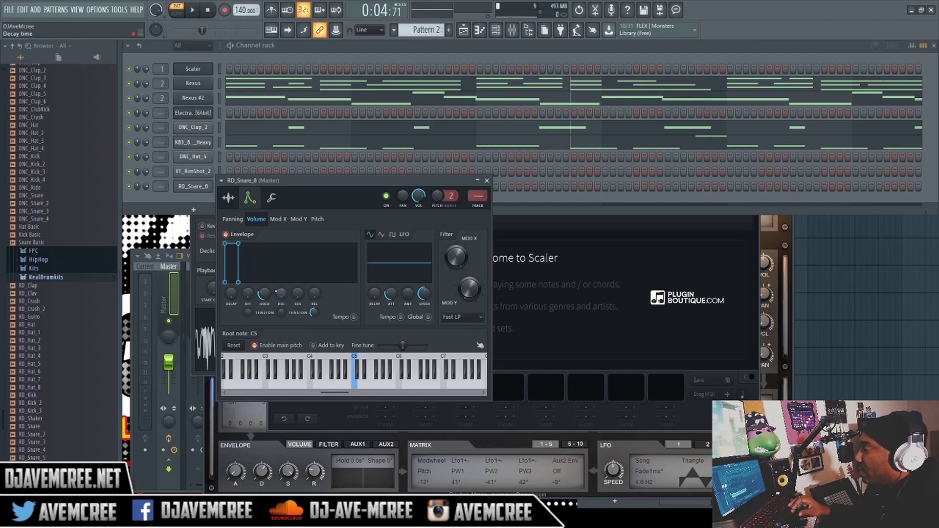
left_click_drag(264, 293, 264, 301)
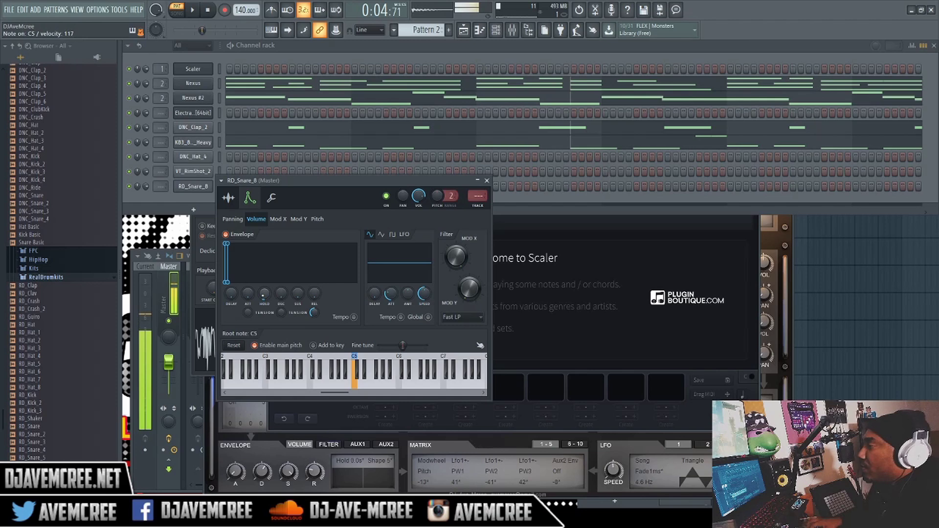
Tighten DNC_Clap_2 with its volume envelope, using minimal attack, decay, sustain and release and a very short hold.
left_click(198, 128)
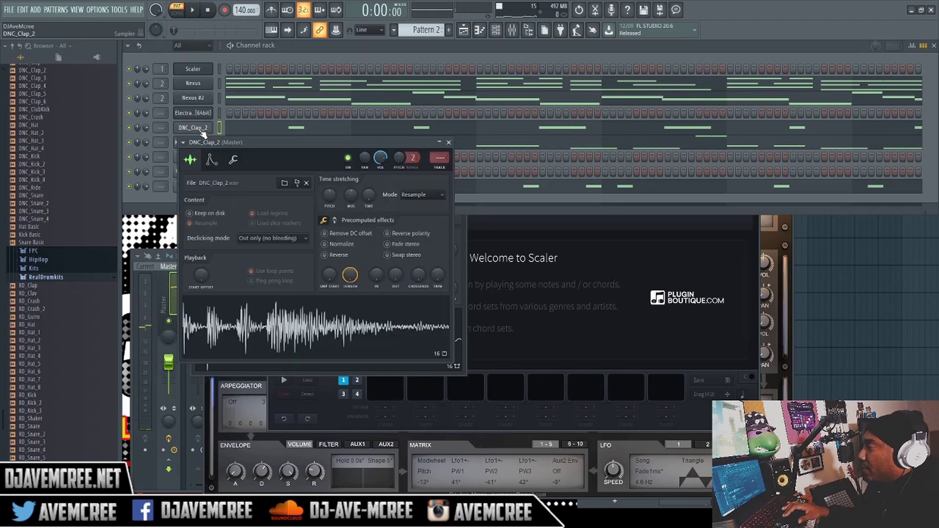
left_click(211, 162)
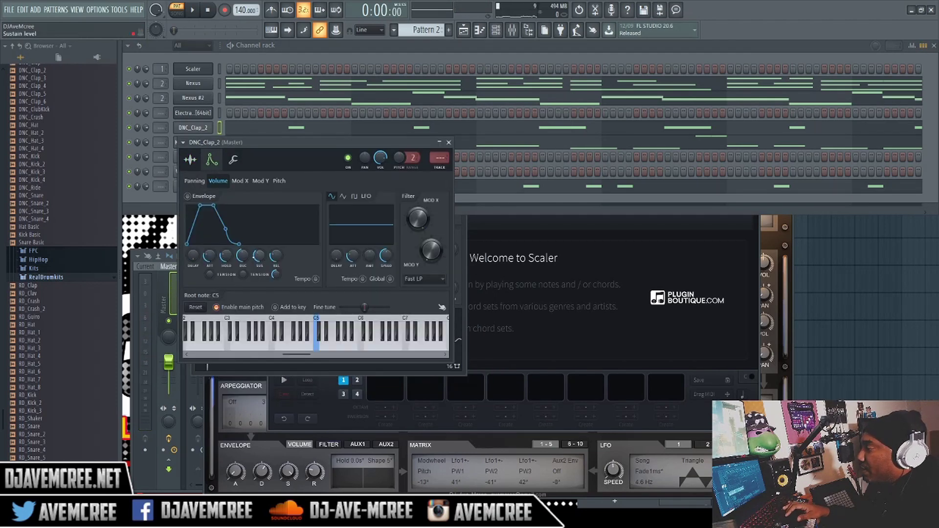
left_click_drag(209, 255, 209, 266)
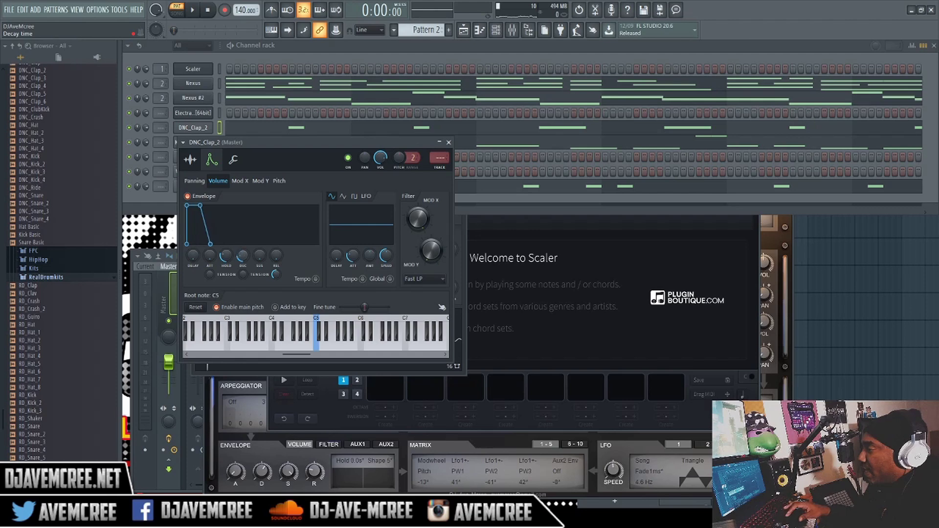
left_click_drag(226, 254, 226, 259)
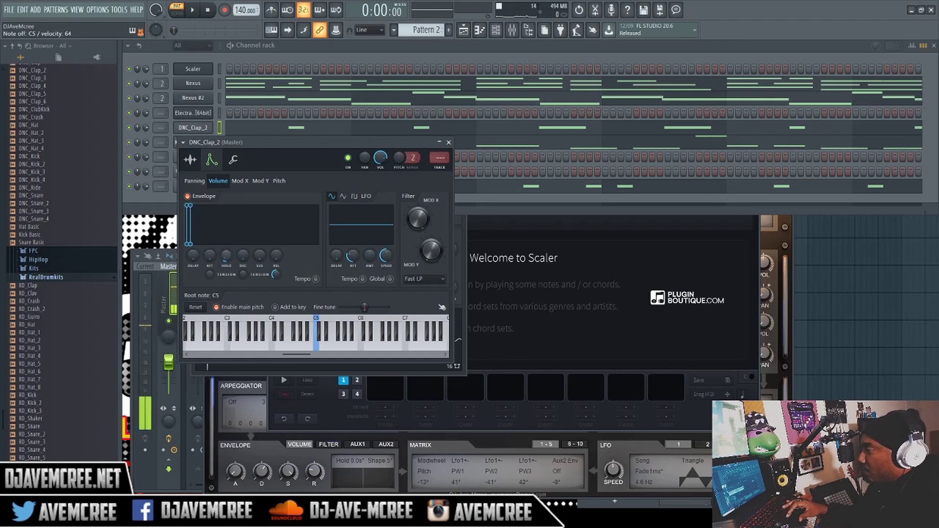
Import KB3_MIDI_HiHats_DT_1 from the Kill Bill kit's HiHats MIDI folder onto the DNC_Hat_4 channel and play the pattern.
key("F6")
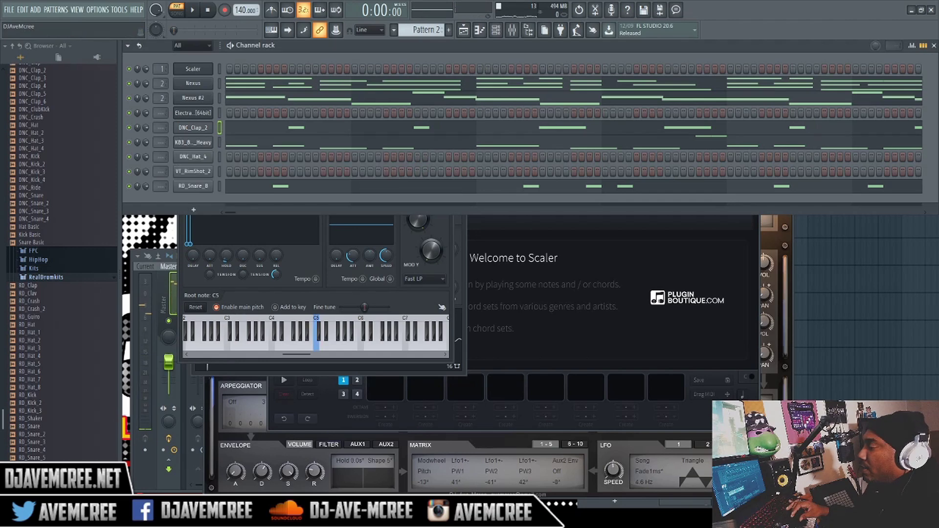
scroll(61, 264, "up", 15)
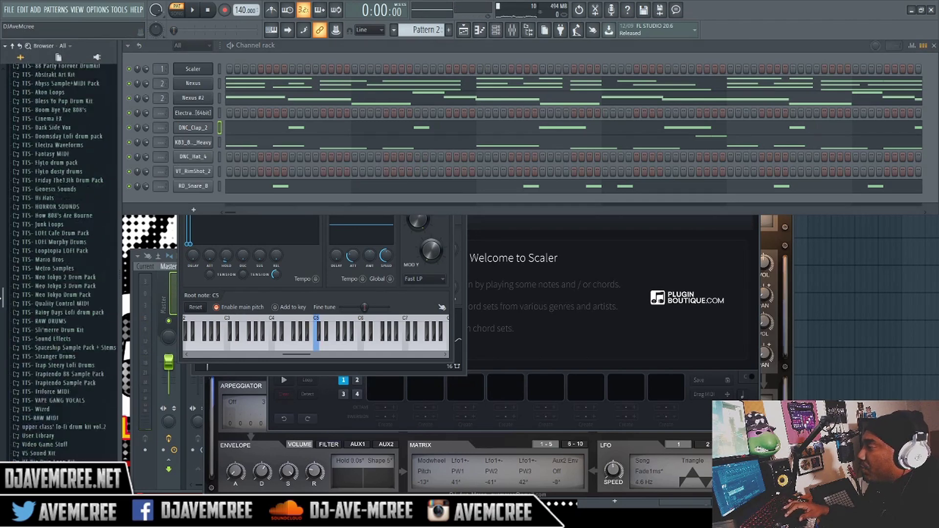
scroll(61, 264, "up", 5)
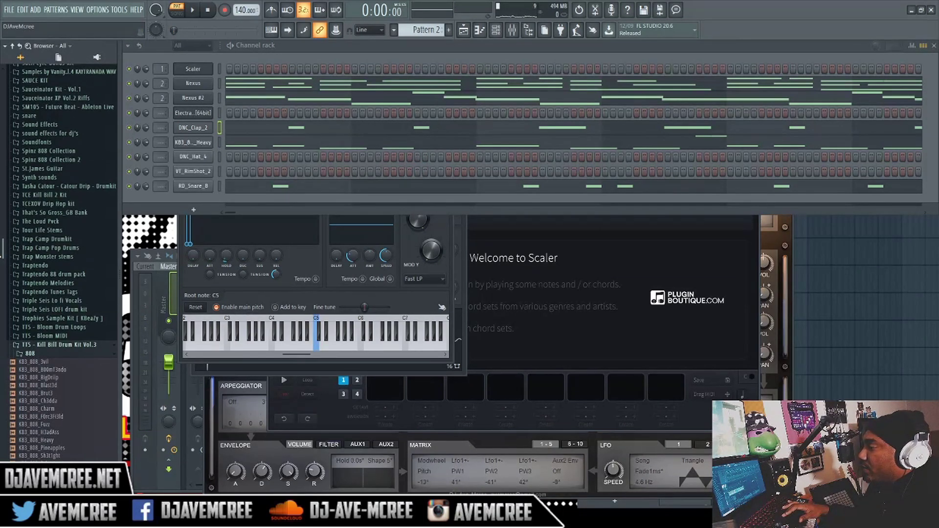
scroll(62, 264, "down", 10)
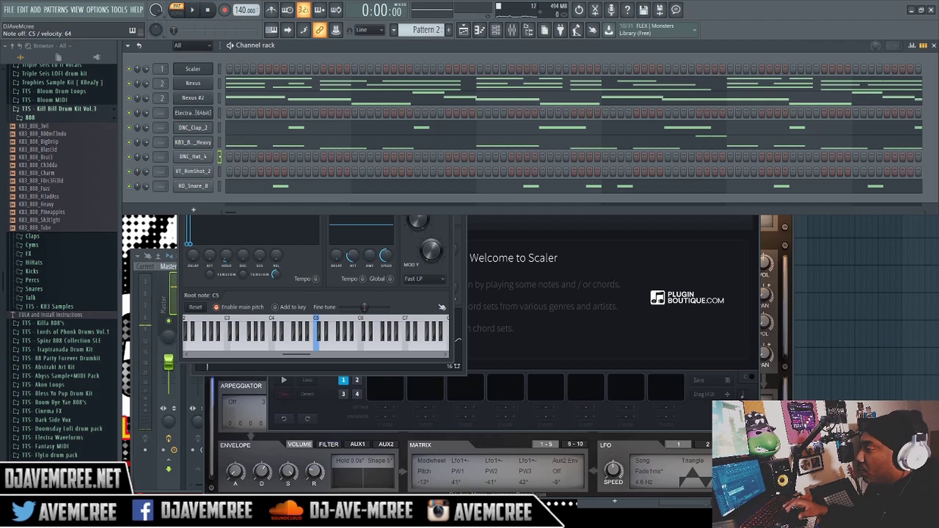
left_click(58, 264)
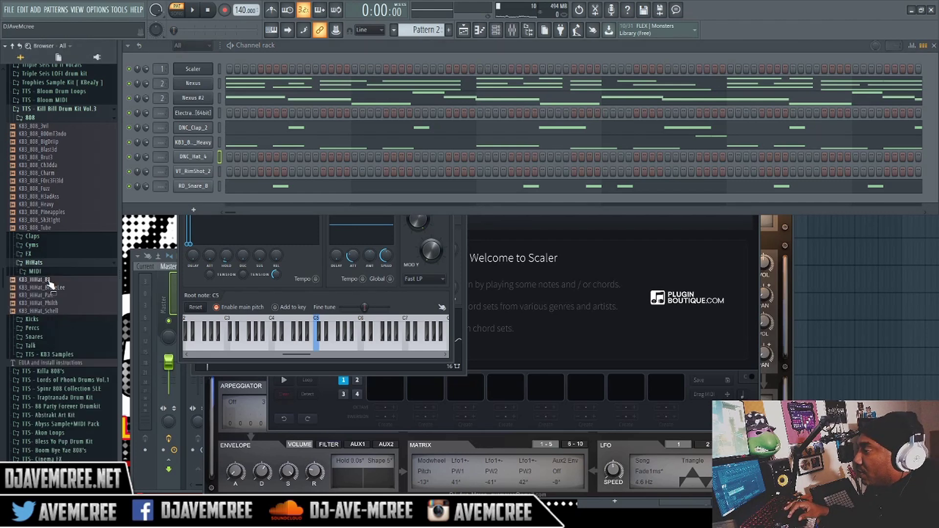
left_click(54, 272)
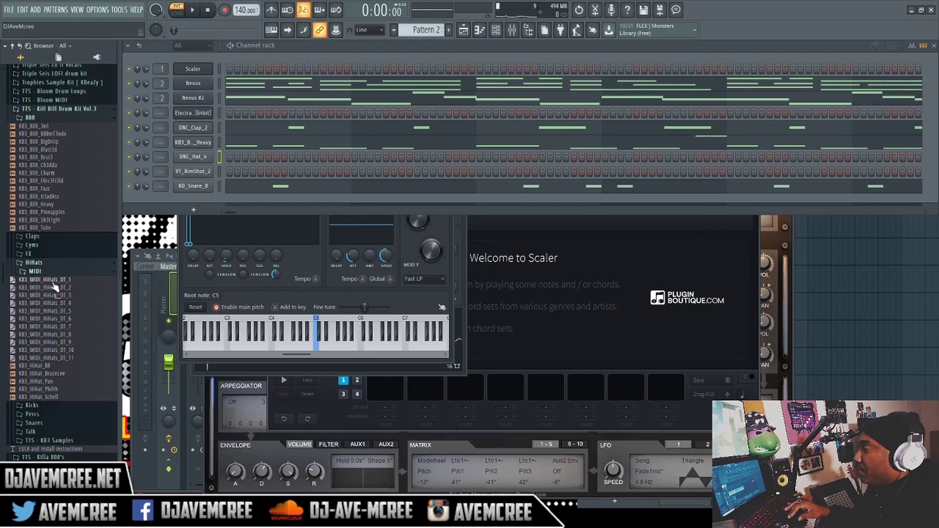
left_click_drag(51, 281, 109, 277)
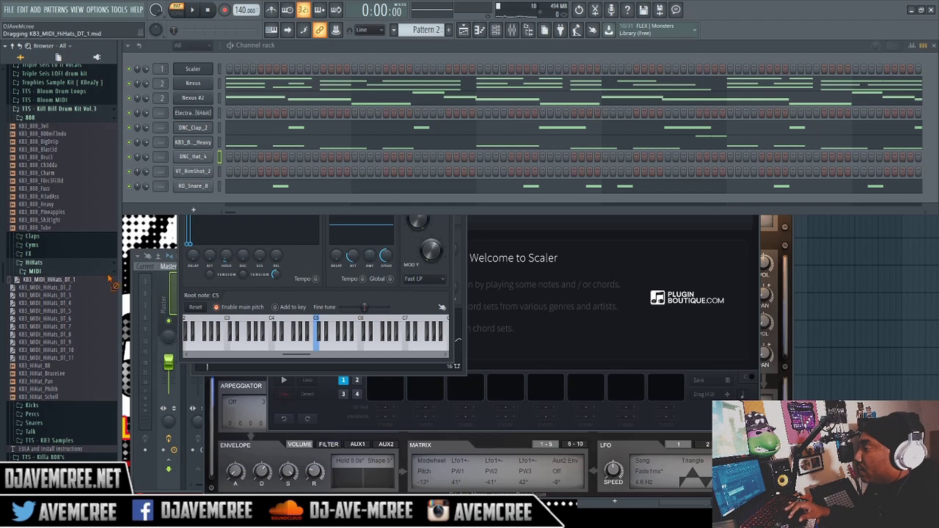
left_click_drag(231, 159, 232, 160)
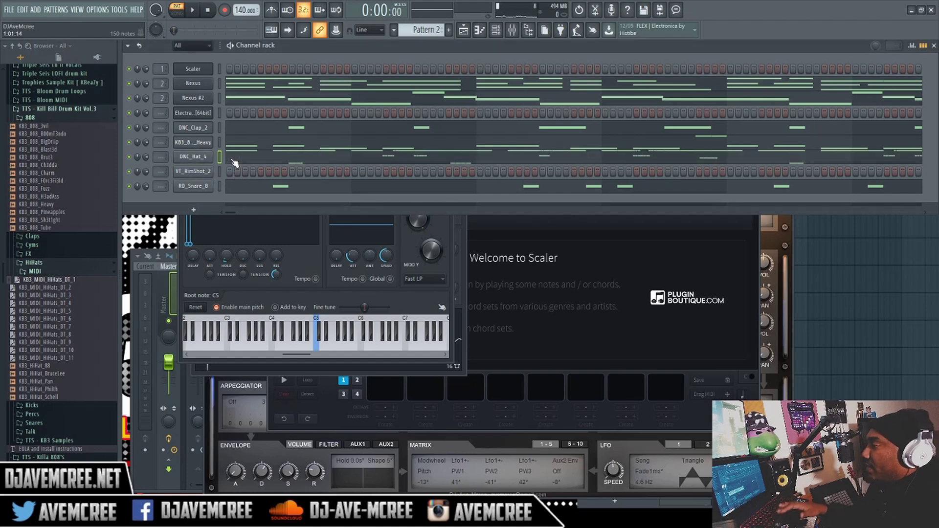
key("space")
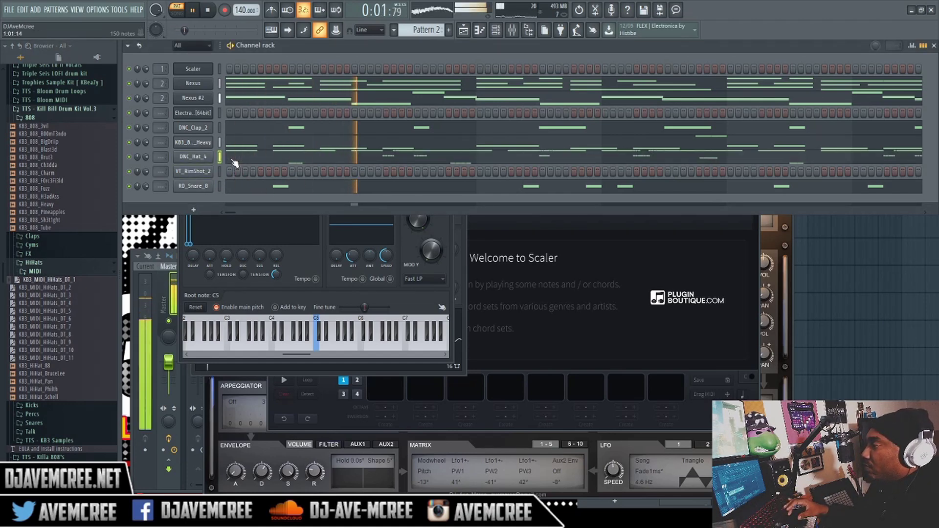
key("space")
Lower the DNC_Hat_4 mixer track to -6.8 dB and play the pattern to check the hat level.
key("F9")
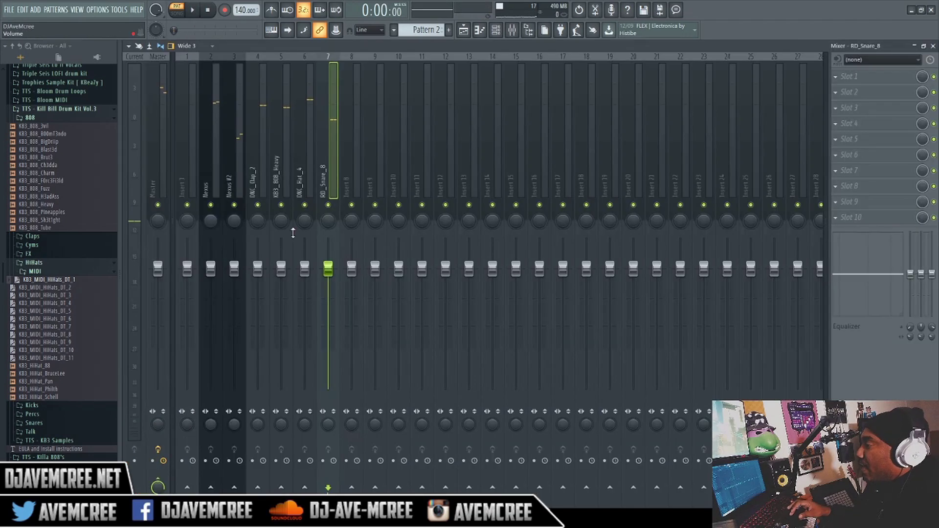
left_click_drag(307, 275, 307, 310)
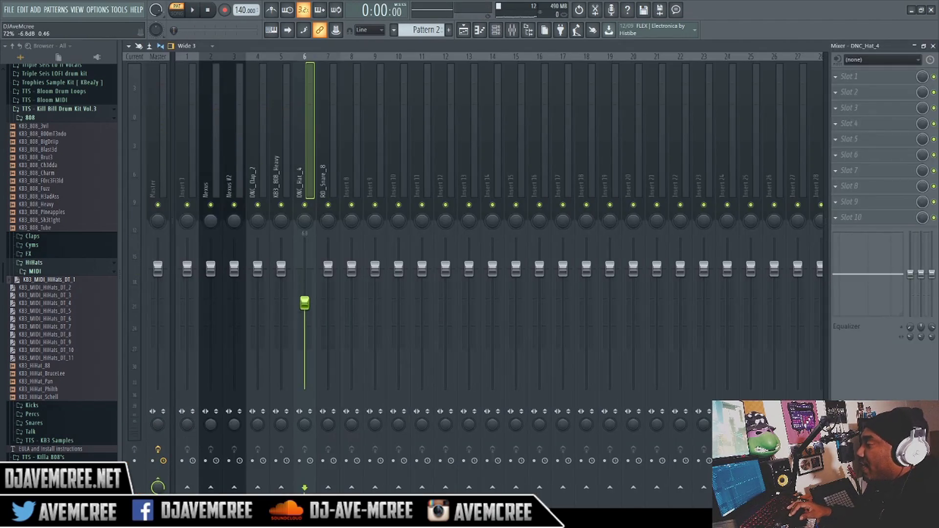
key("space")
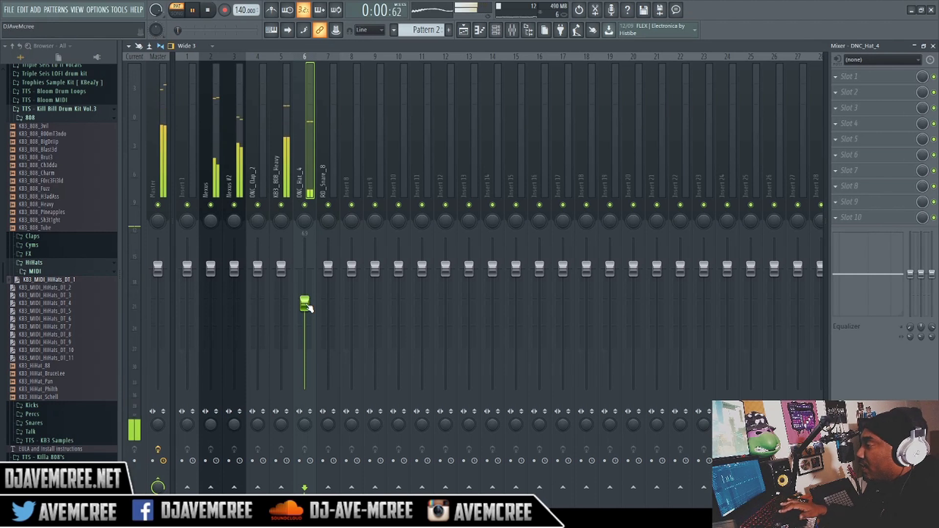
key("space")
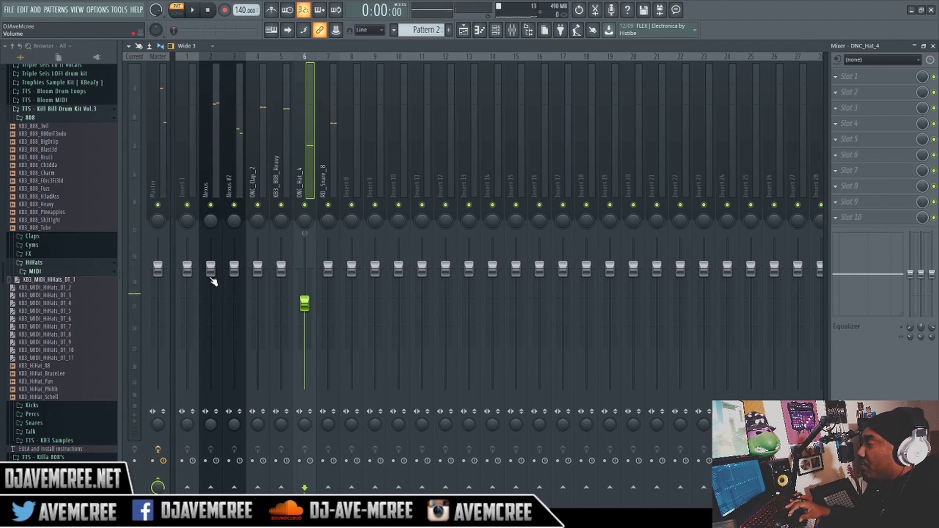
Lower the Nexus mixer track to -7.0 dB and Nexus #2 to -6.8 dB, and check the mix by playback.
left_click_drag(210, 268, 211, 281)
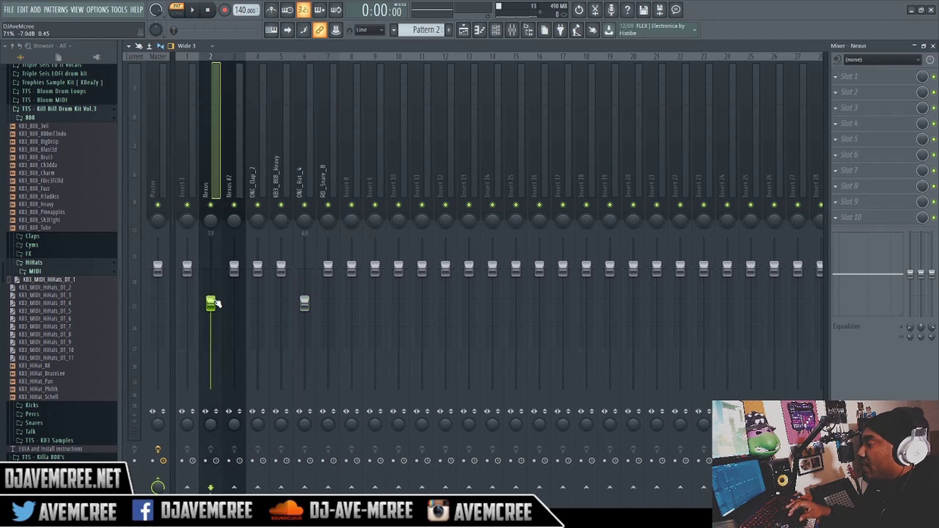
left_click_drag(233, 269, 234, 297)
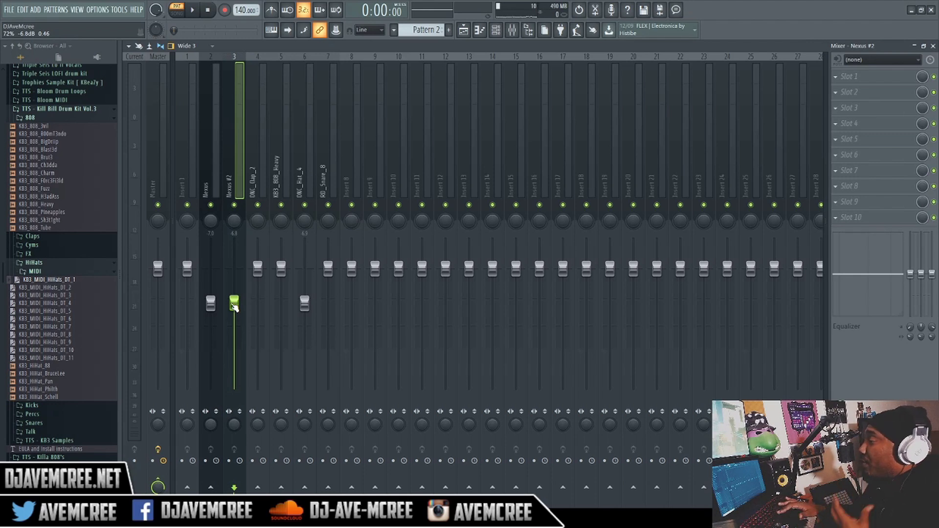
key("space")
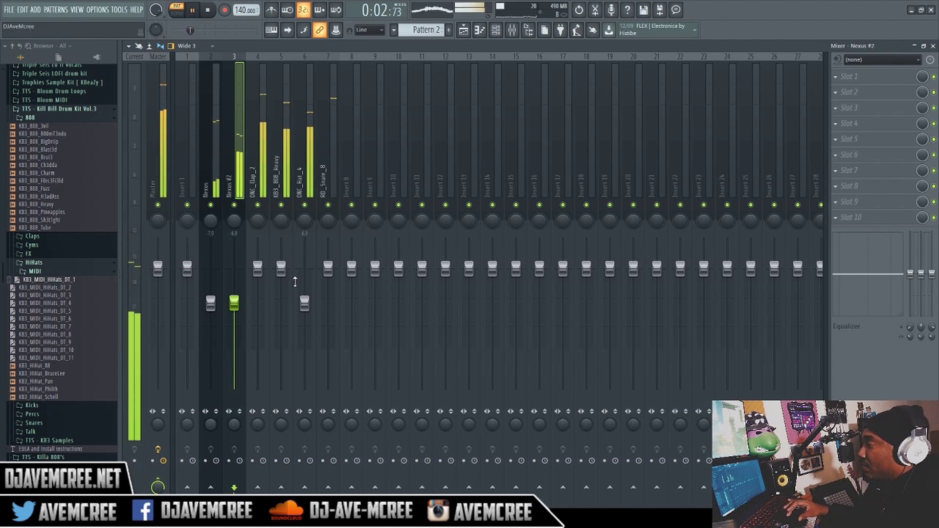
key("space")
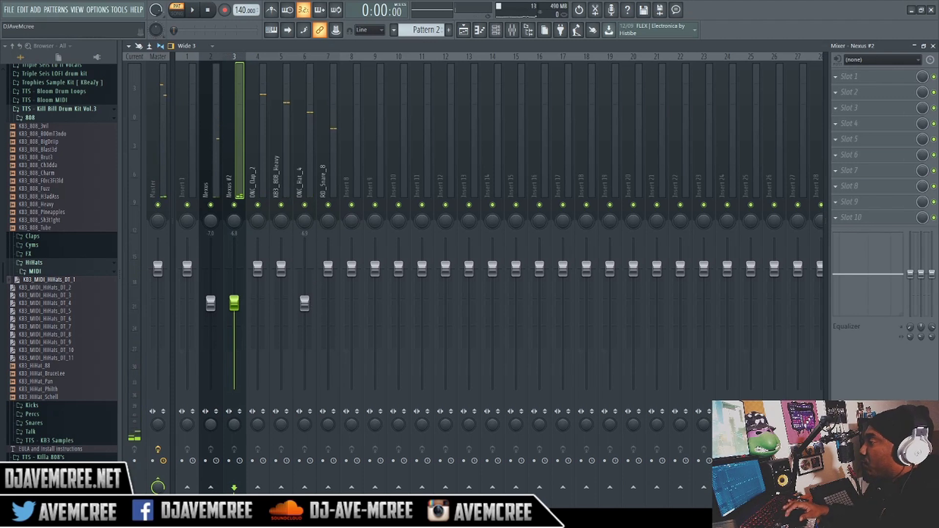
Lower the DNC_Hat_4 and Nexus mixer tracks to -9.2 dB and Nexus #2 to -8.1 dB.
left_click(304, 303)
left_click_drag(305, 306, 285, 312)
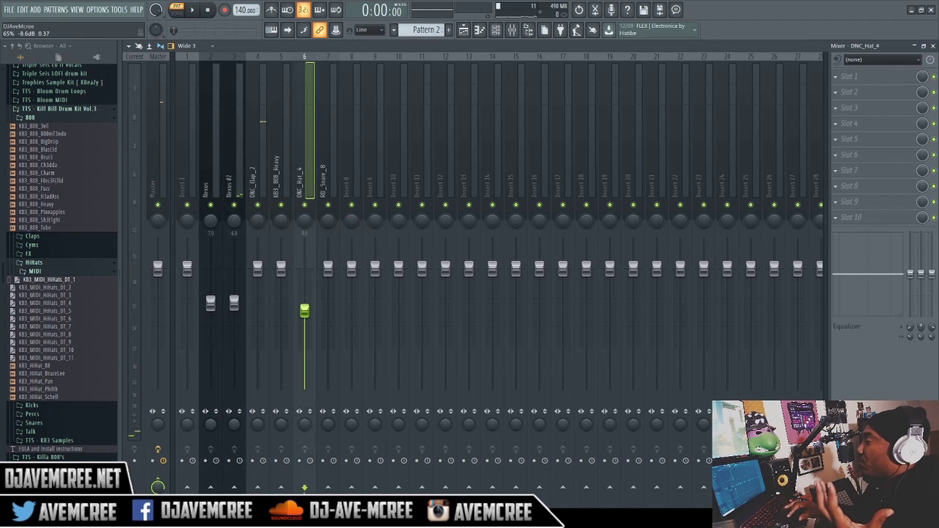
left_click_drag(238, 310, 213, 315)
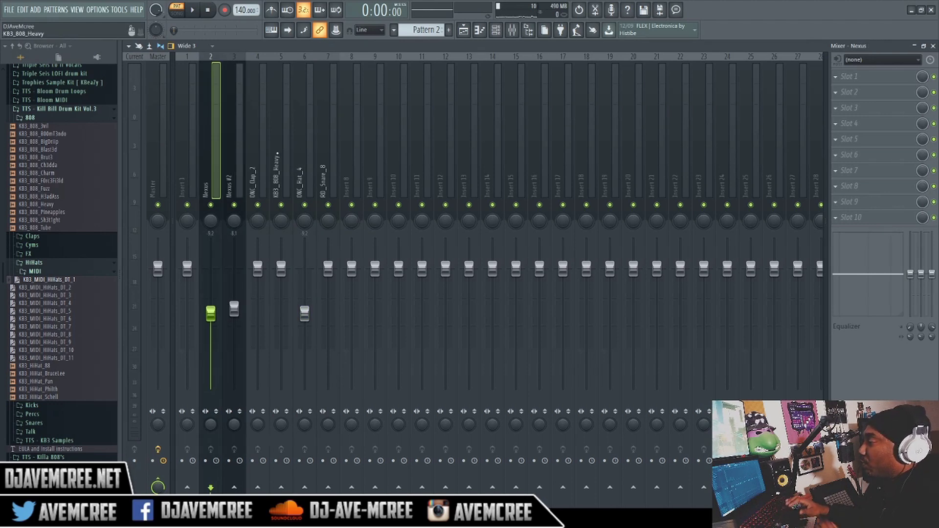
Reorder the mixer tracks as KB3_808_Heavy, DNC_Clap_2, DNC_Hat_4, RD_Snare_8, Nexus and The mosquitoes, and play the pattern.
left_click(281, 171)
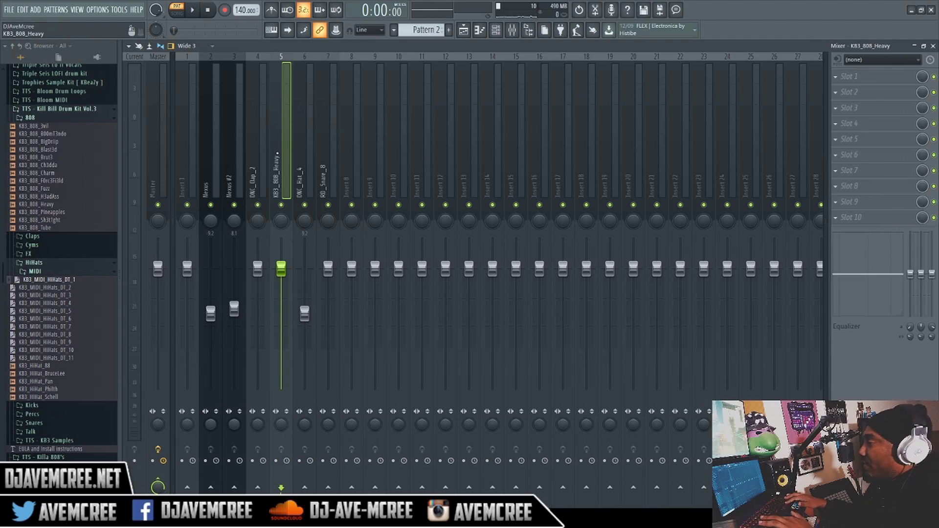
left_click(258, 171)
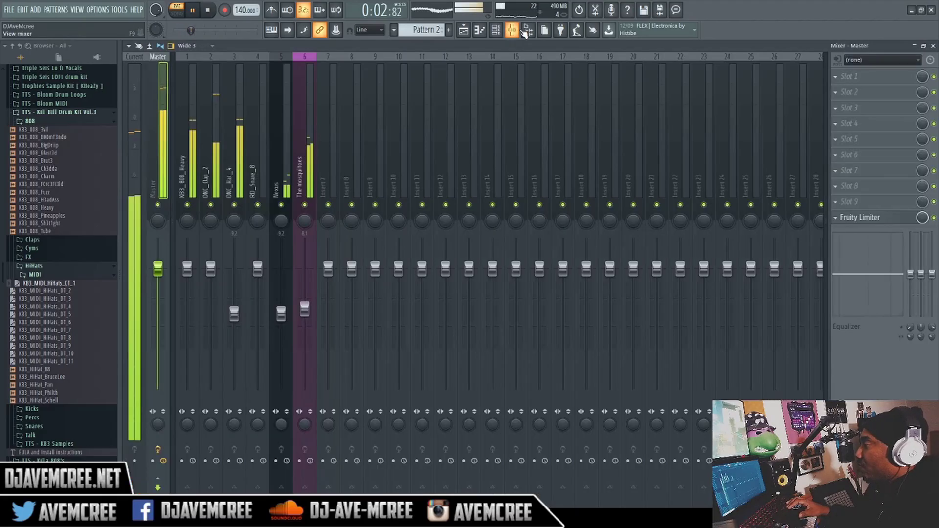
left_click(525, 32)
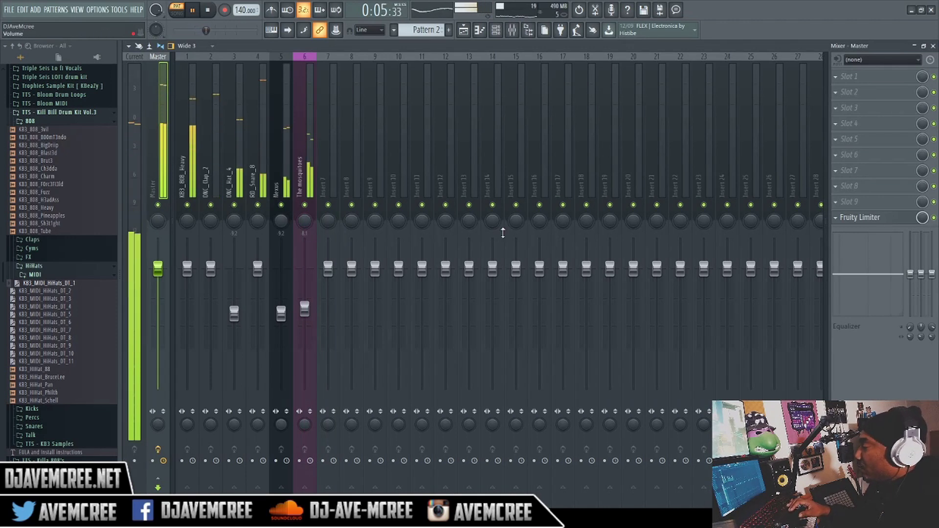
Mute The mosquitoes mixer track, select the Nexus track and listen to the pattern briefly.
left_click(304, 205)
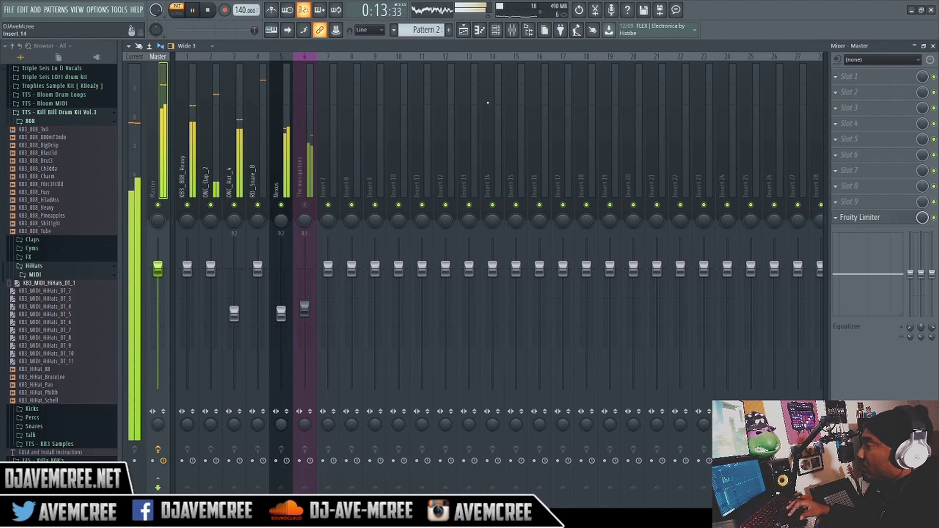
left_click(275, 143)
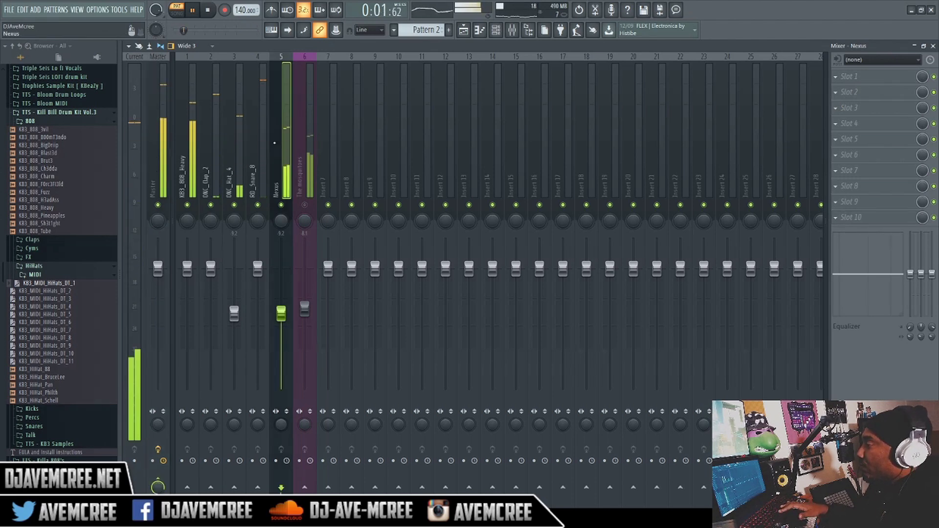
key("space")
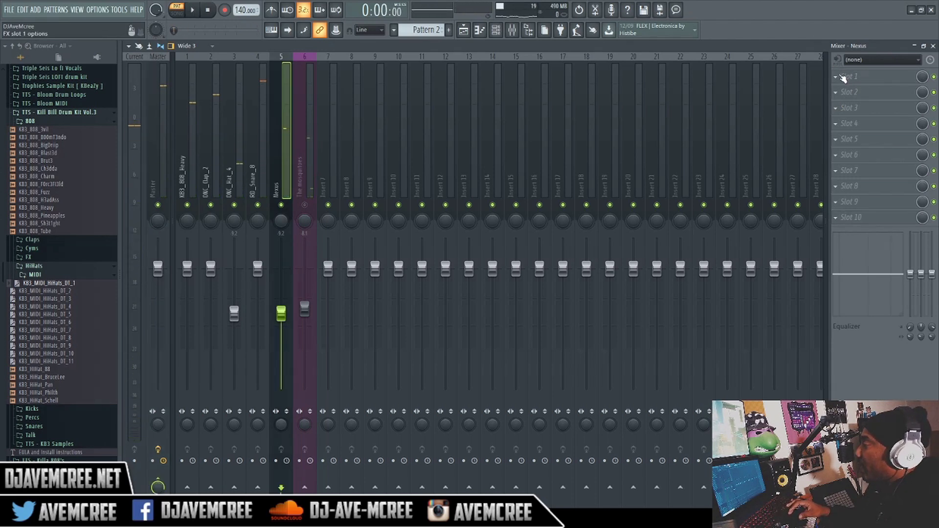
Insert Gross Beat in the Nexus track's first effect slot, using the Momentary preset with the 1/2 Speed time effect.
left_click(841, 77)
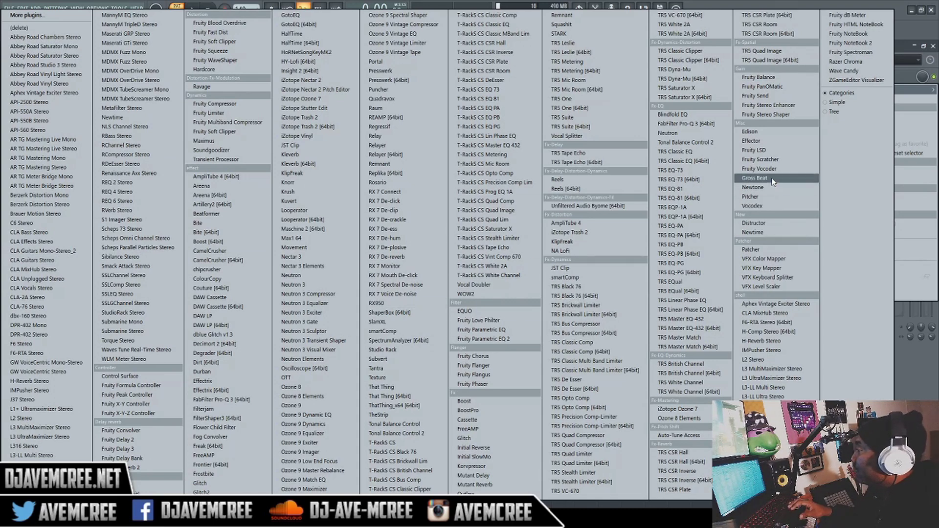
left_click(755, 178)
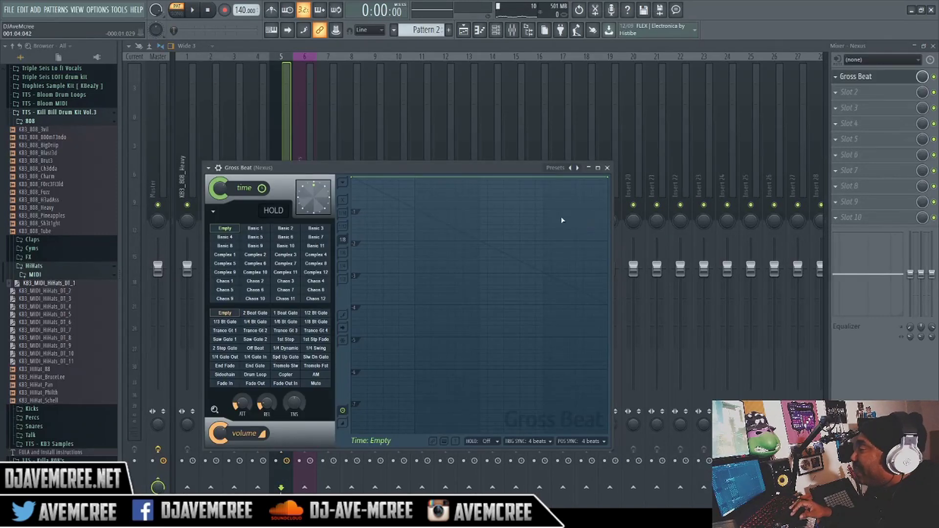
left_click(207, 168)
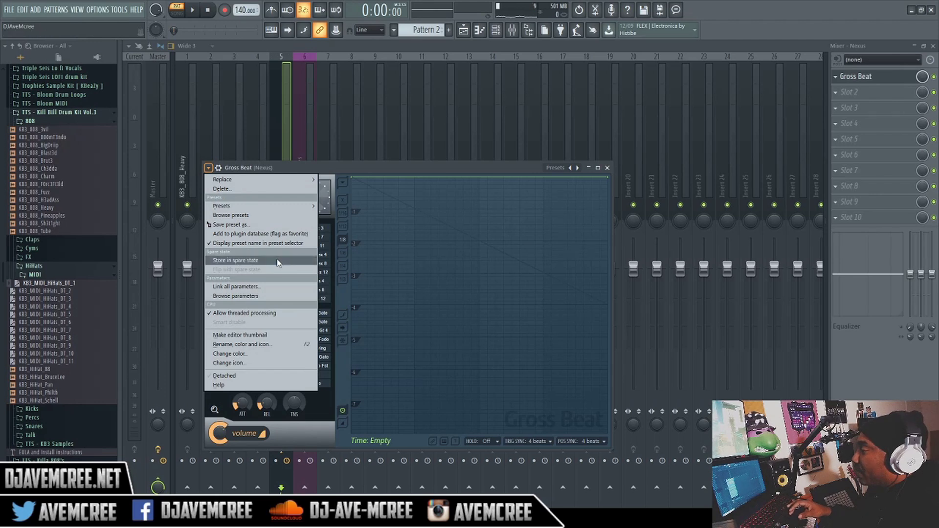
mouse_move(285, 210)
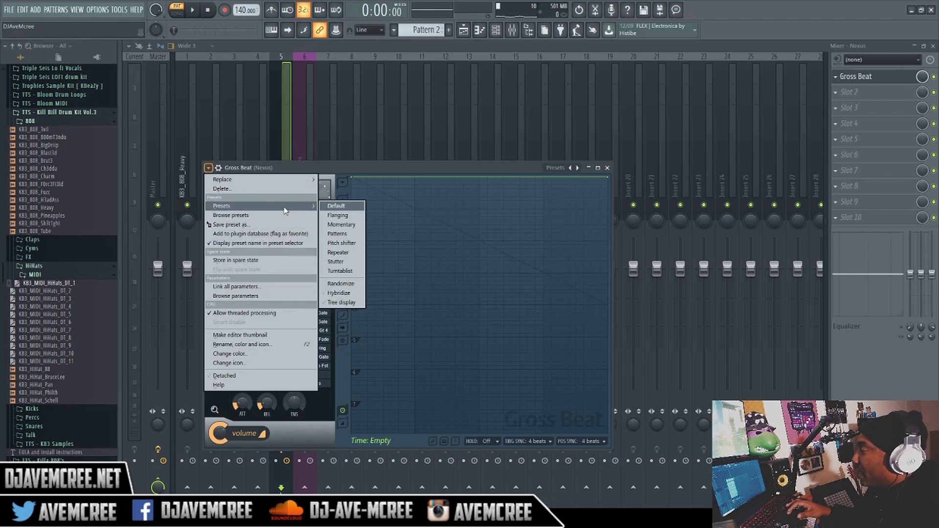
left_click(352, 225)
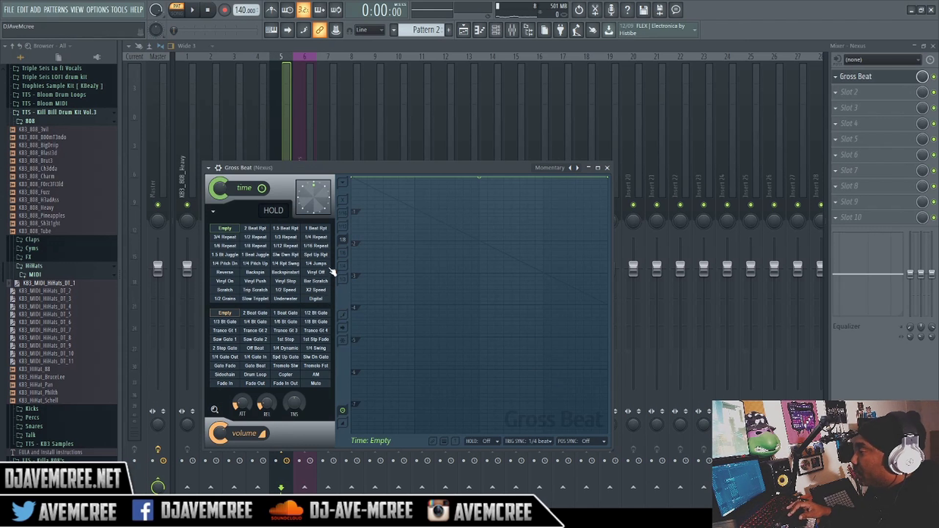
left_click(288, 290)
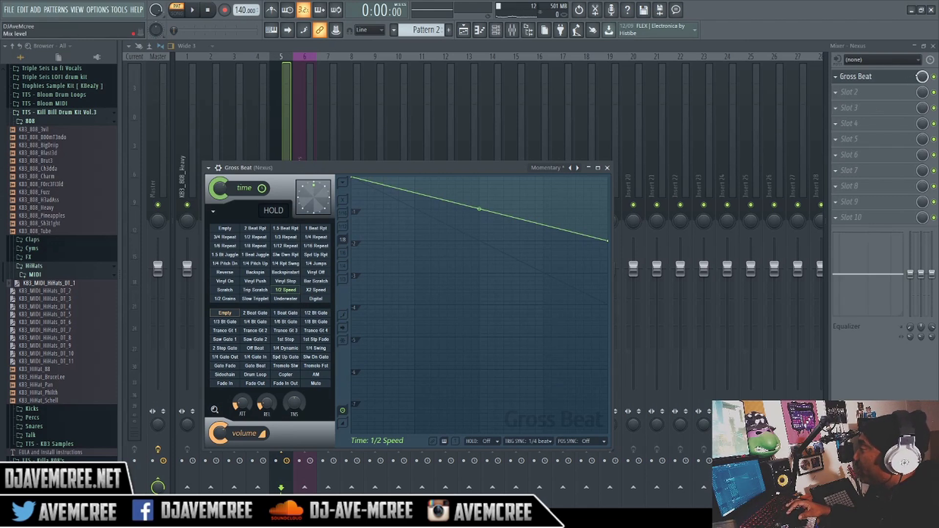
Close Gross Beat and reduce its mix level on the Nexus track while listening to the pattern.
key("Escape")
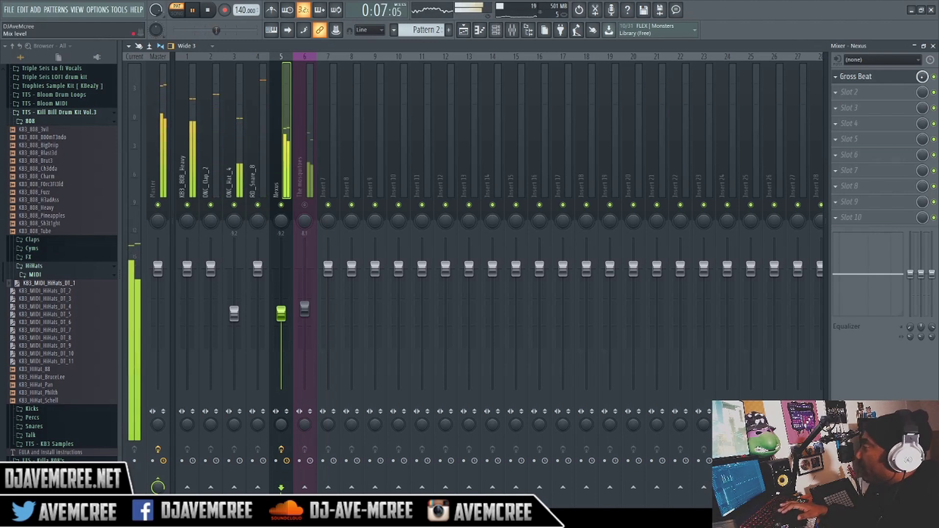
key("space")
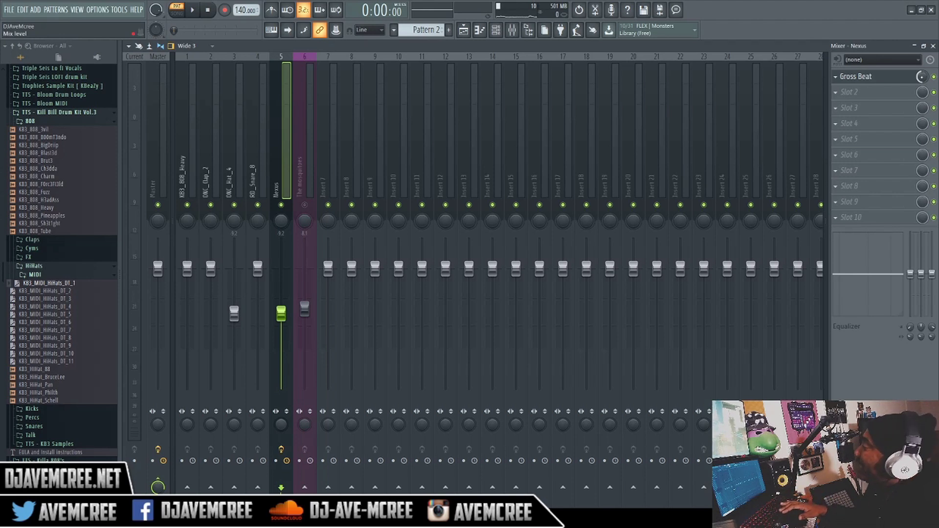
Play the pattern and slow the project tempo to 137 BPM.
key("space")
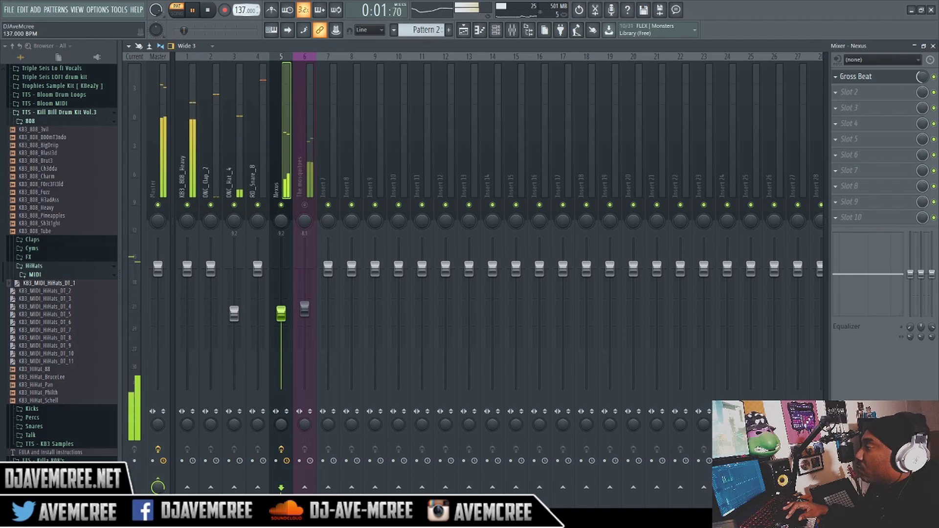
left_click_drag(241, 9, 241, 11)
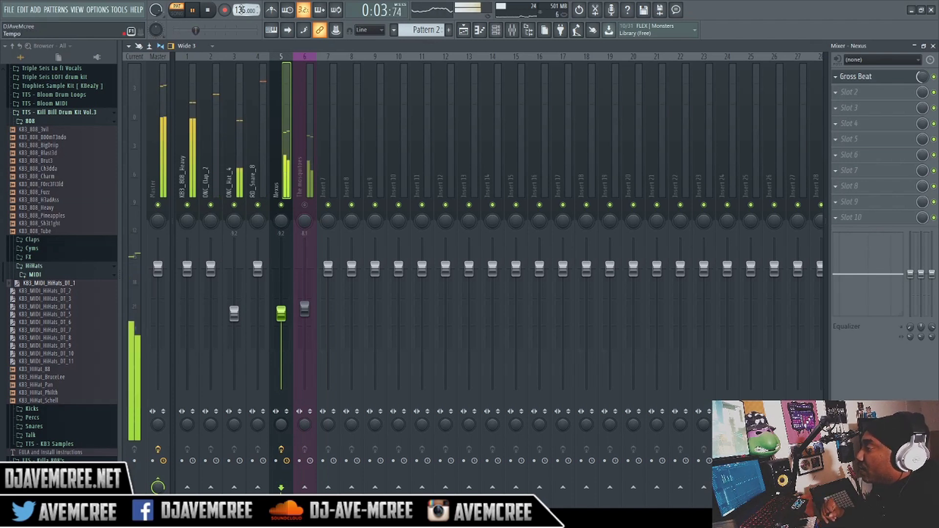
left_click_drag(242, 9, 240, 10)
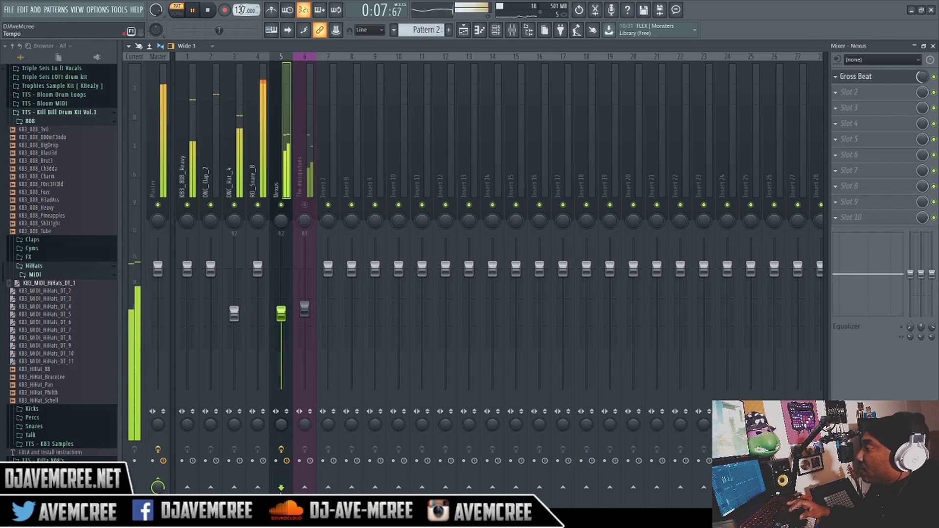